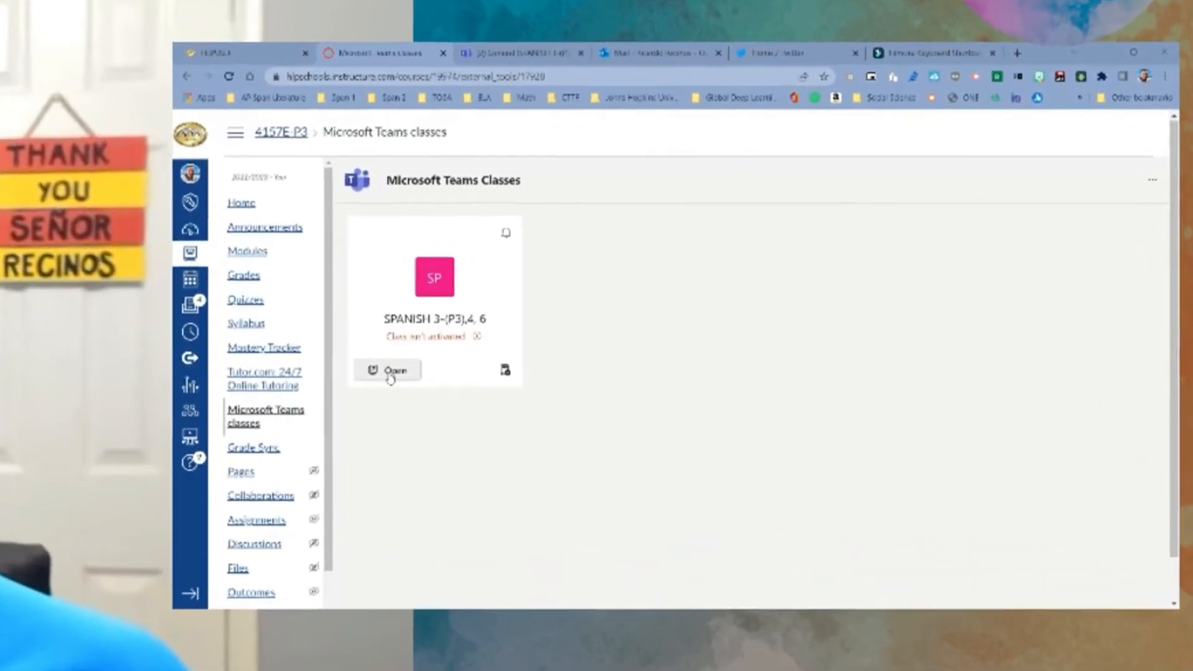
Open the SPANISH 3-(P3),4, 6 class from Canvas and switch to its Teams web page without launching the desktop app.
click(389, 371)
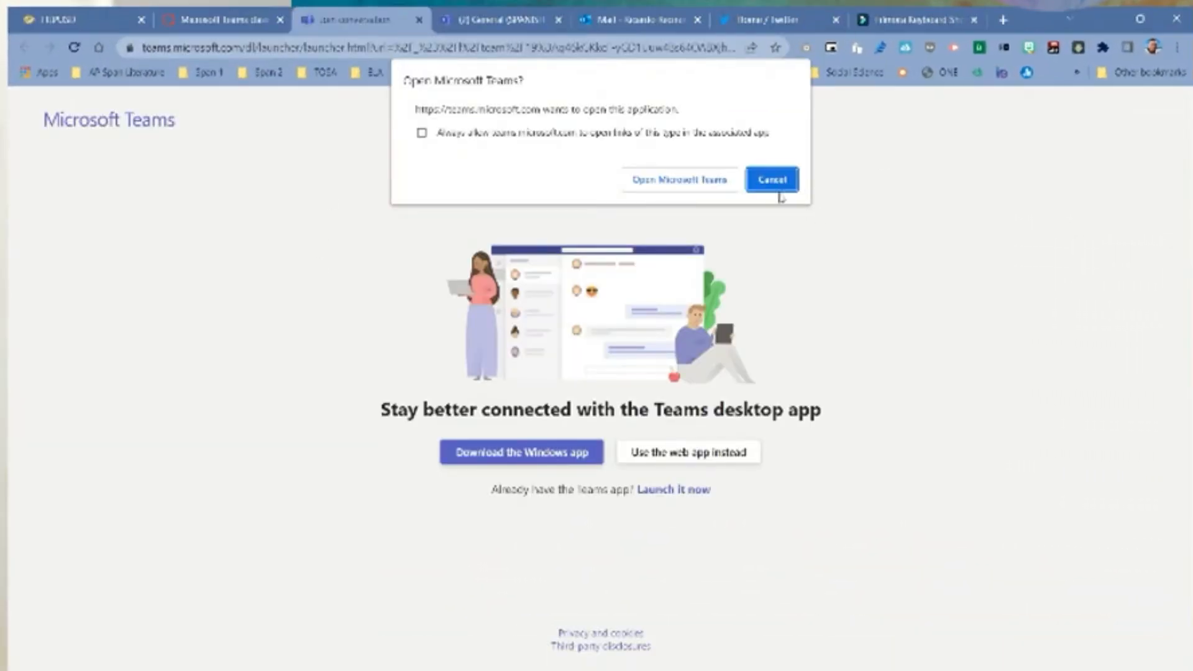
click(772, 180)
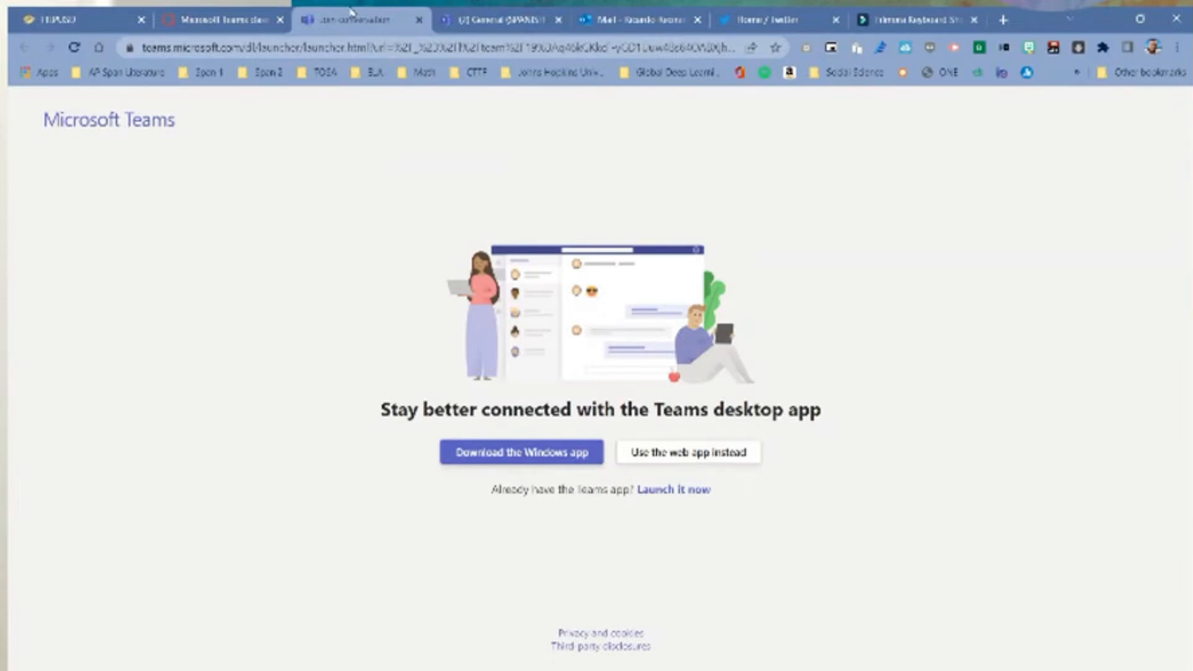
click(477, 23)
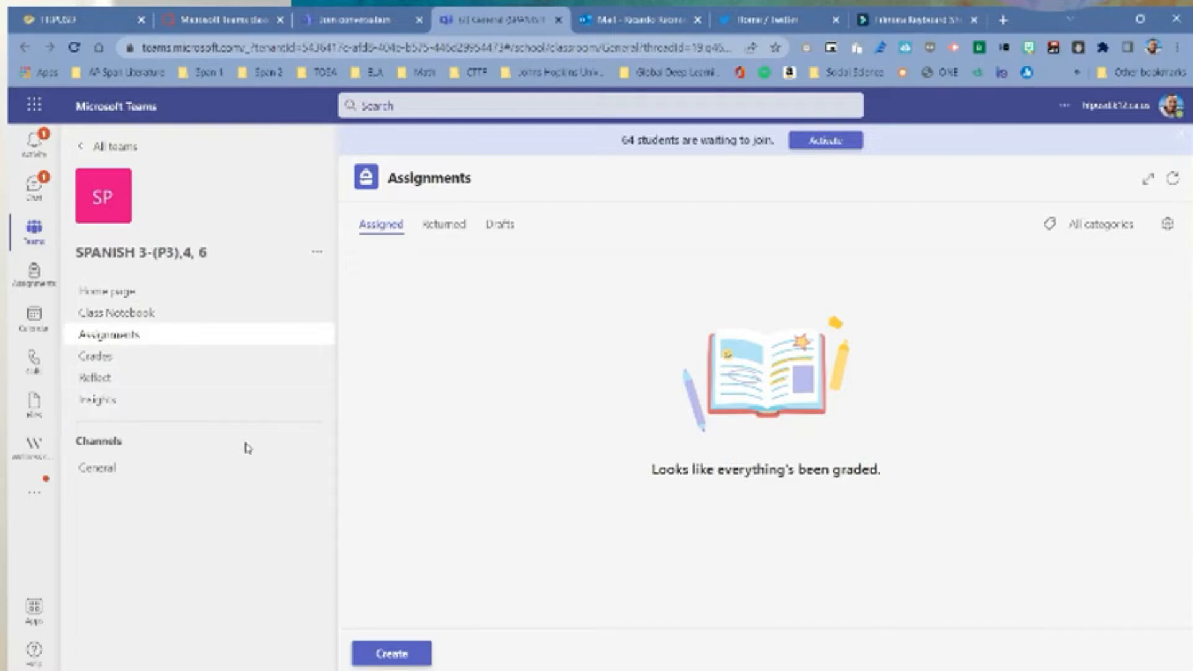
Create a new assignment titled "RP" and start attaching a Reading Progress activity to it.
click(407, 658)
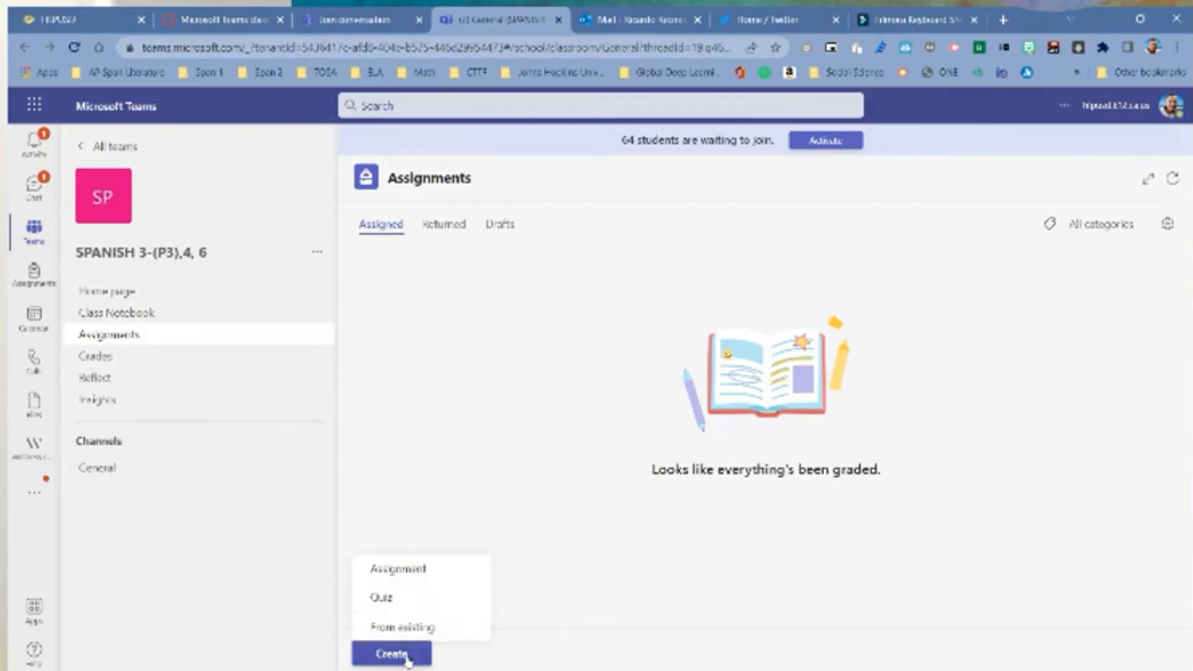
click(413, 572)
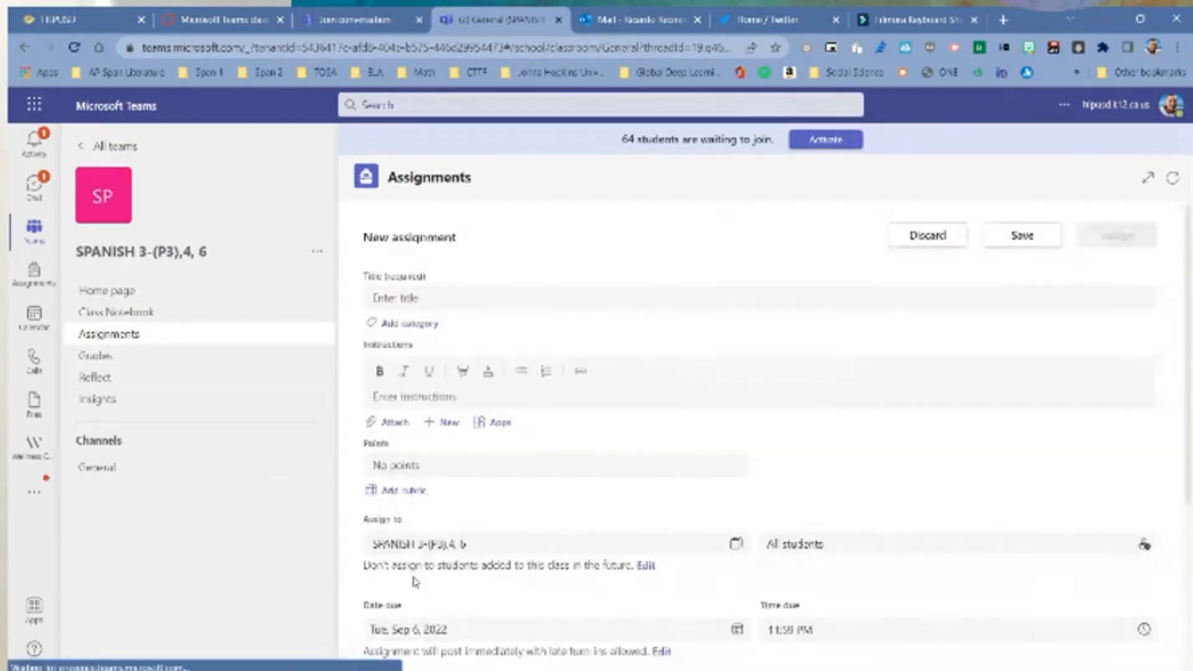
click(428, 295)
text(RP)
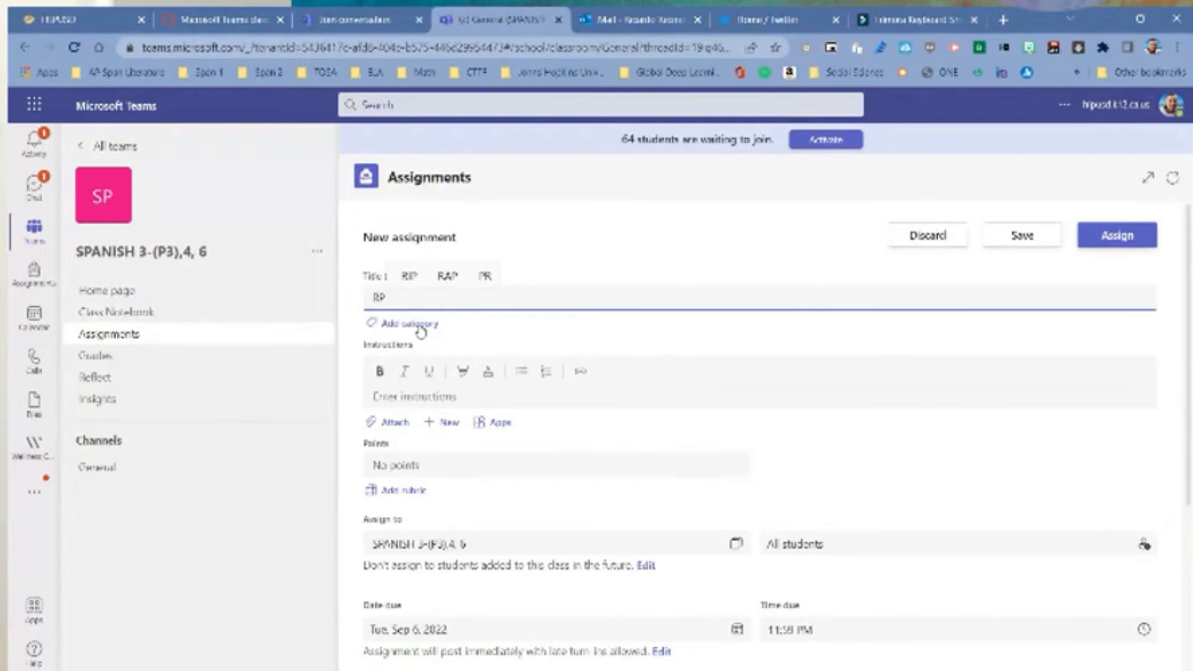
click(395, 423)
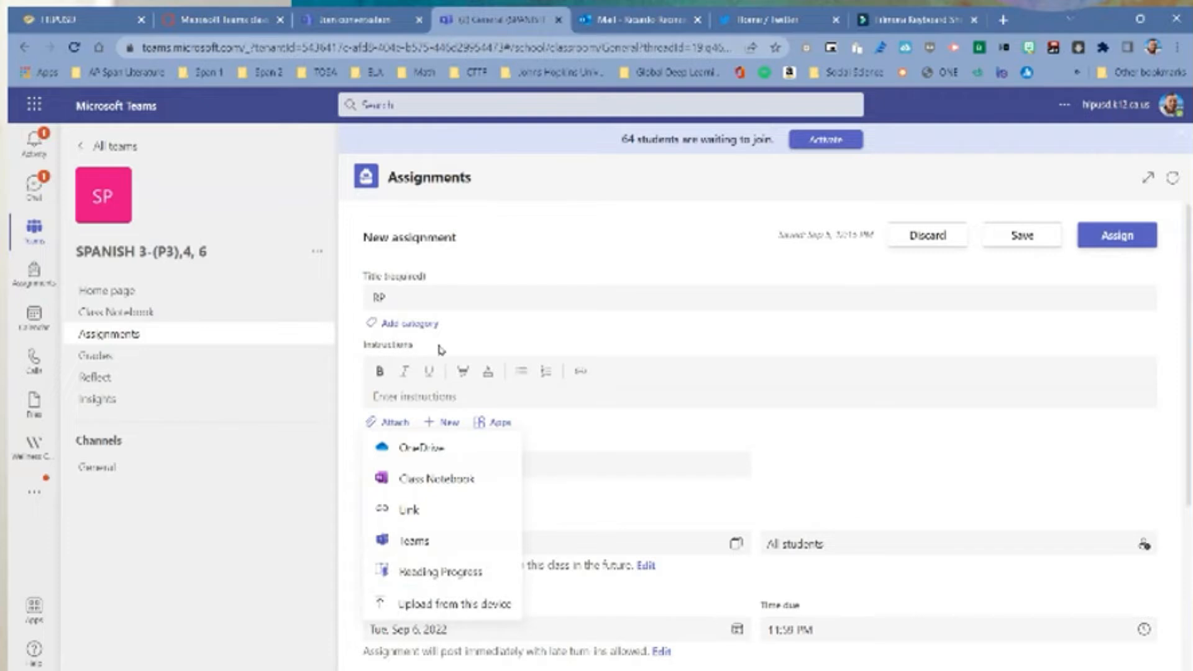
click(426, 571)
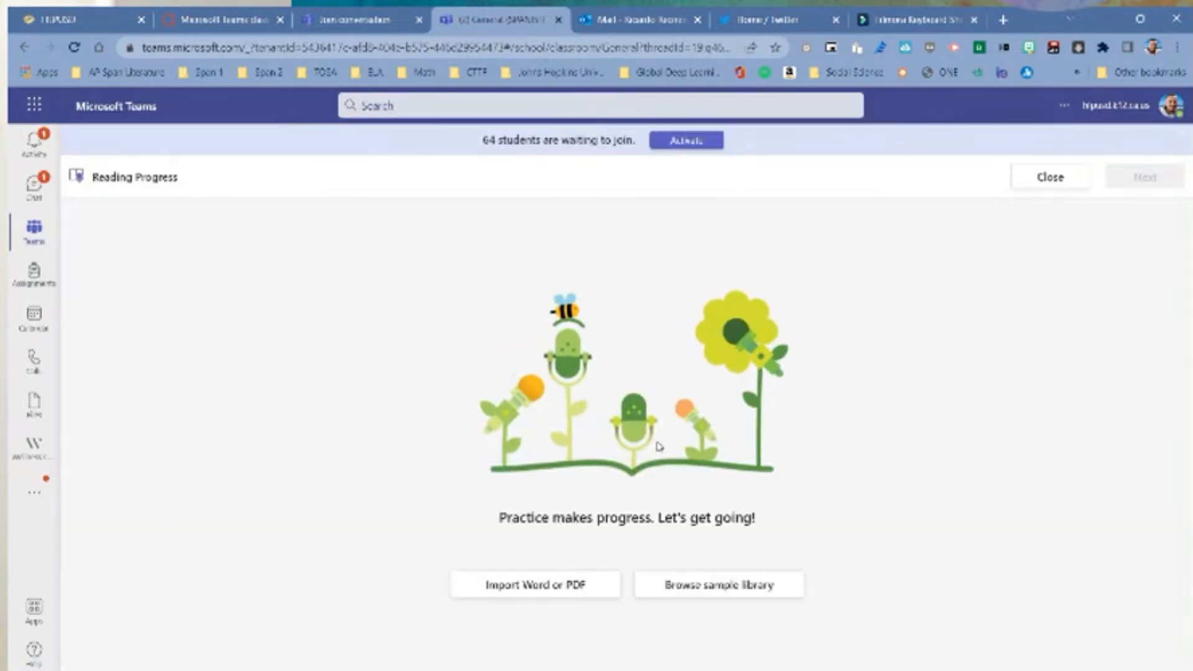
Browse the sample library of ReadWorks reading passages and close it without choosing one.
click(742, 591)
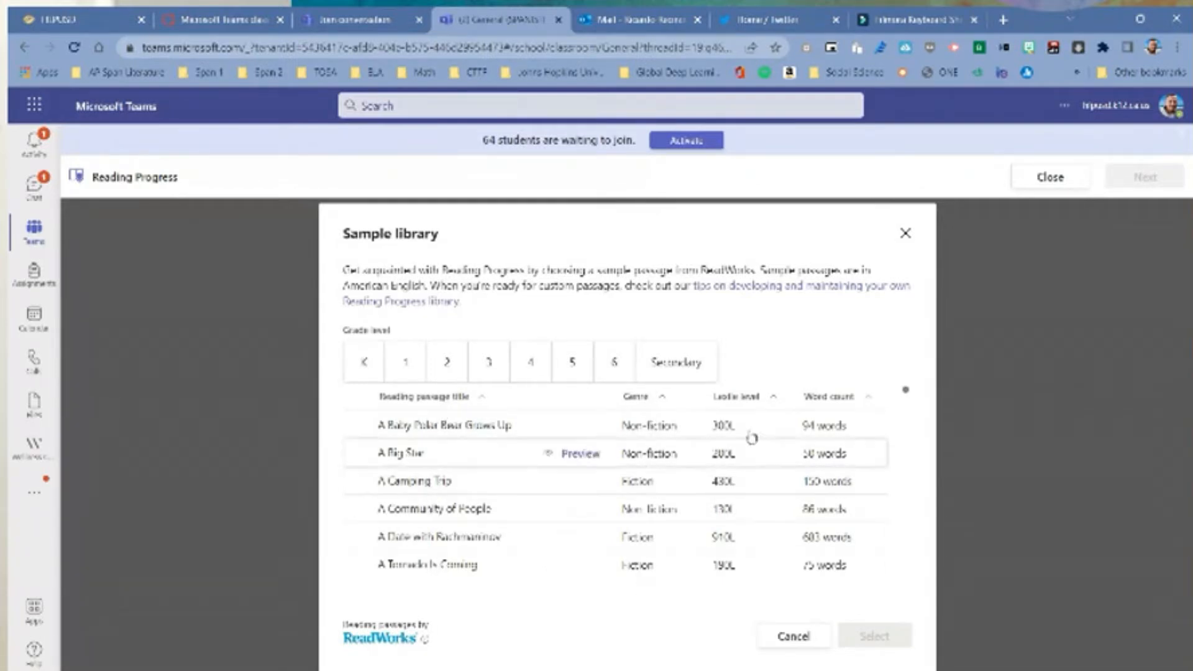
scroll(823, 448, down, 3)
scroll(892, 474, up, 3)
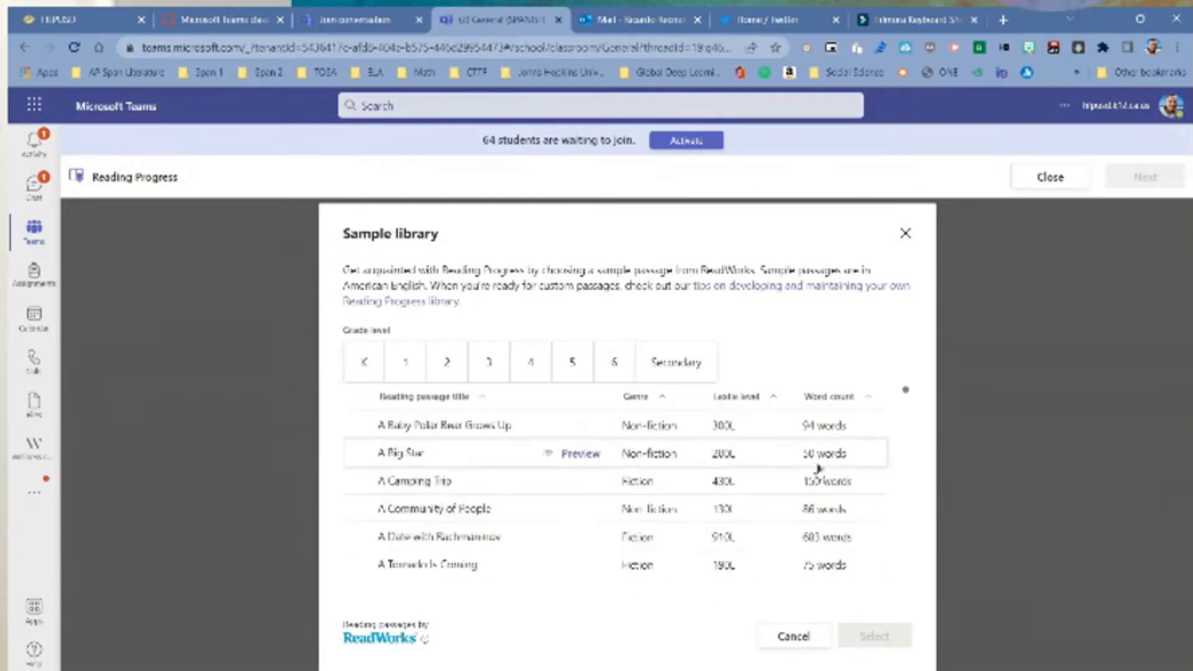
click(905, 233)
Import The Picnic.pdf from the Reading Progress fluency passages folder in OneDrive as the reading passage.
click(562, 590)
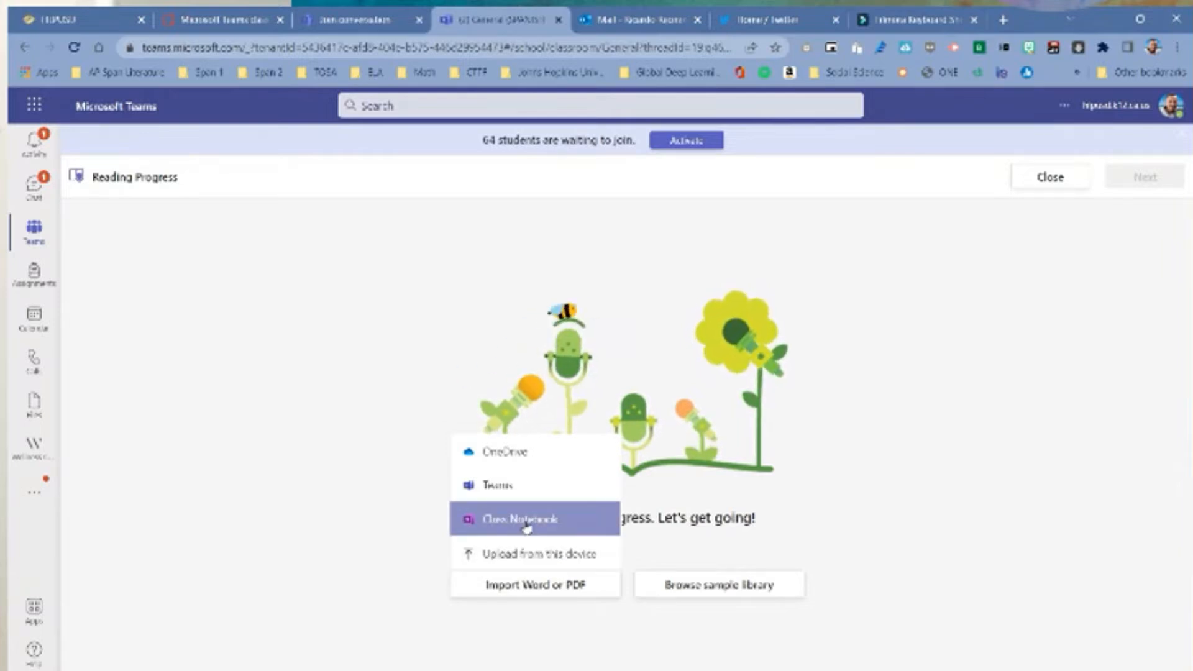
click(518, 463)
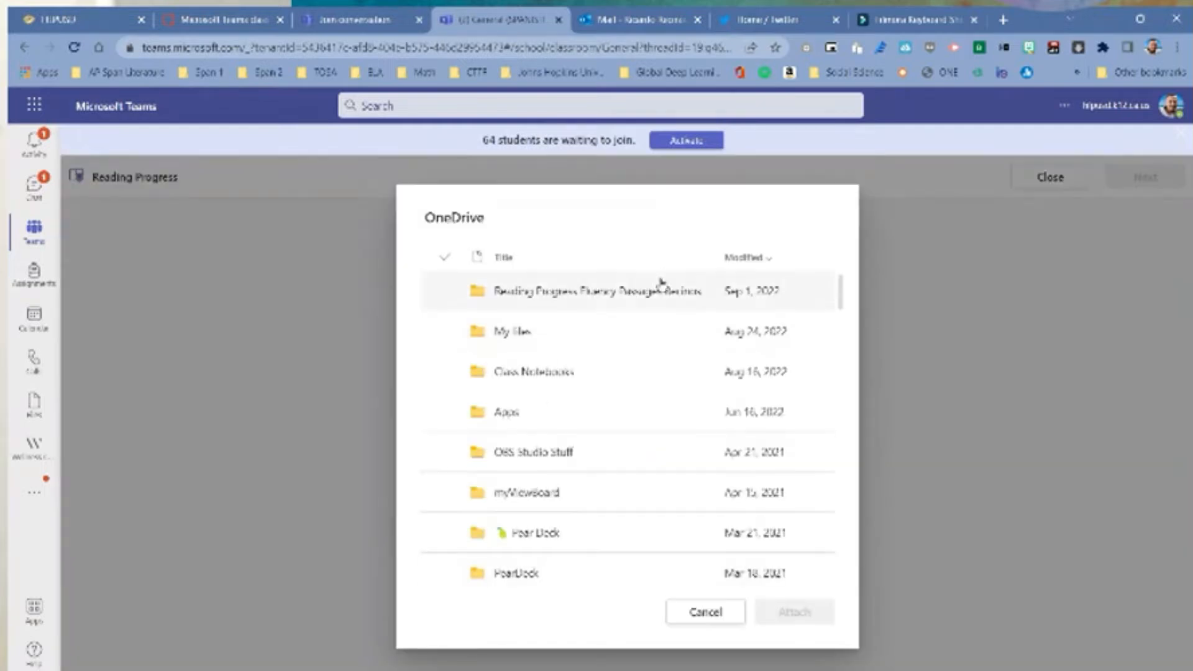
click(628, 297)
click(531, 339)
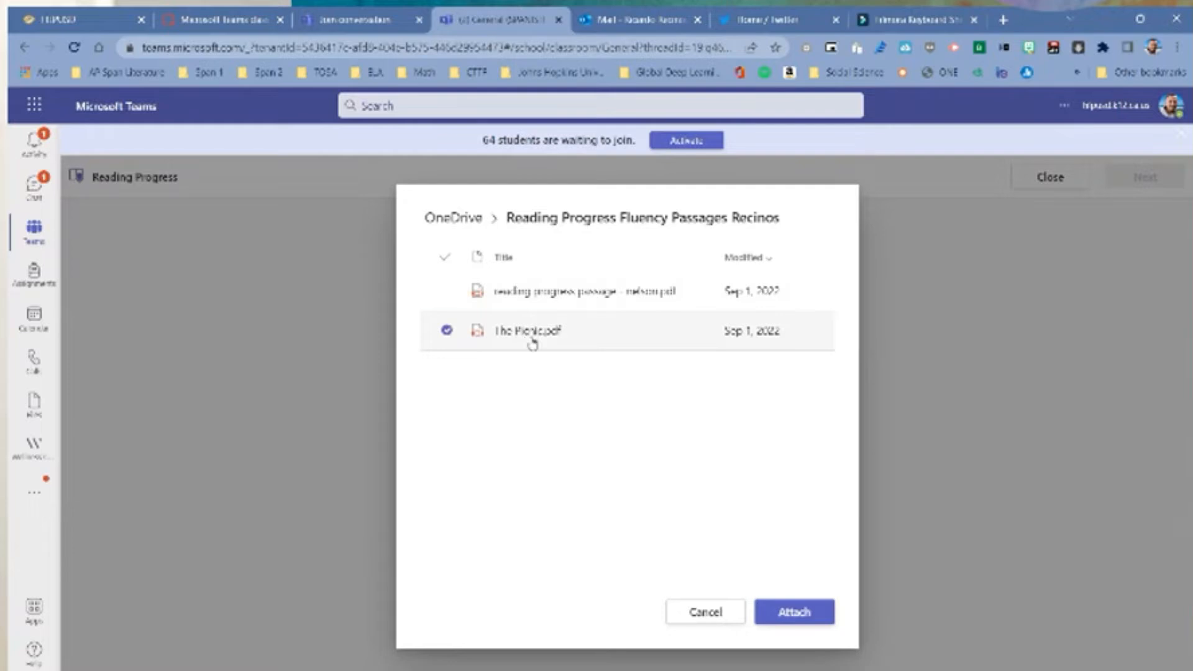
click(797, 611)
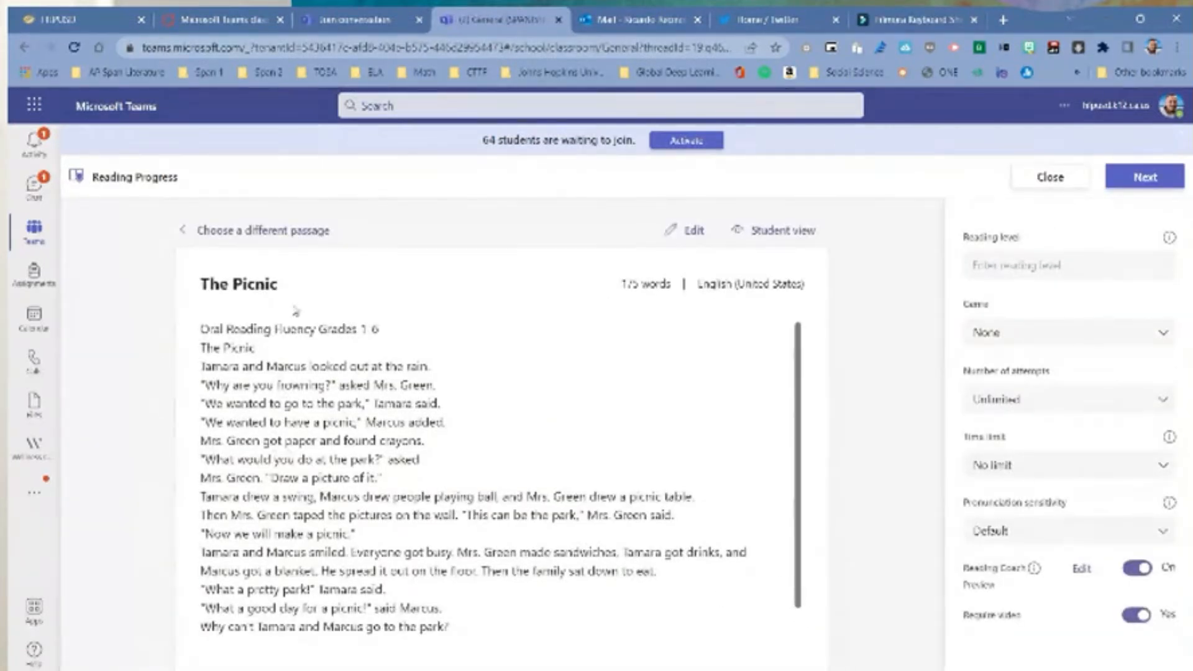
Edit the passage to delete the "Oral Reading Fluency Grades 1-6" and "The Picnic" heading lines above the story.
click(692, 238)
drag(265, 384, 190, 371)
key(BackSpace)
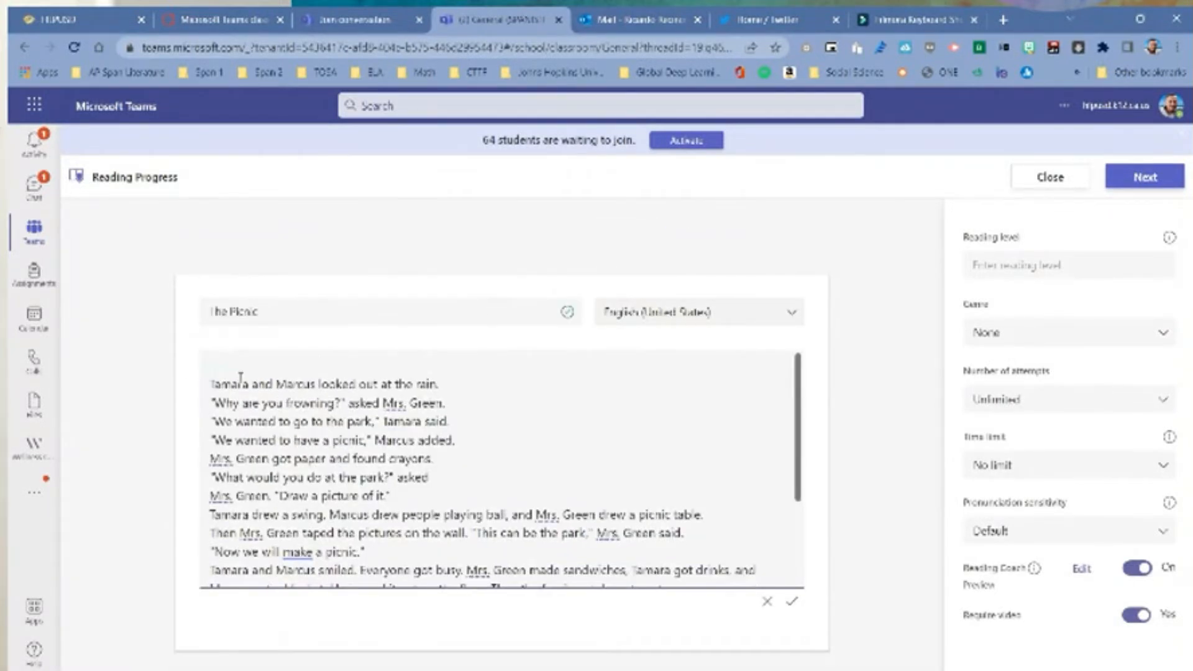
Delete the leftover text below the question "Where do Tamara and Marcus have a picnic?" and save the passage edits.
scroll(251, 391, down, 3)
drag(617, 554, 160, 539)
click(547, 553)
drag(618, 554, 180, 557)
key(BackSpace)
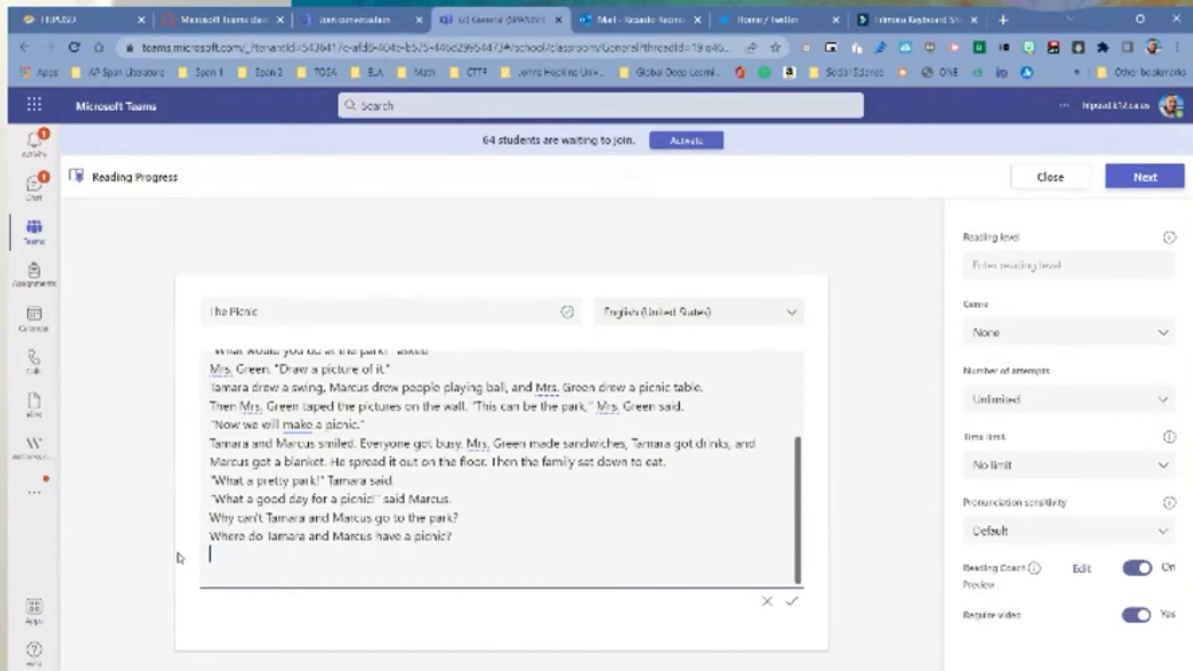
click(791, 601)
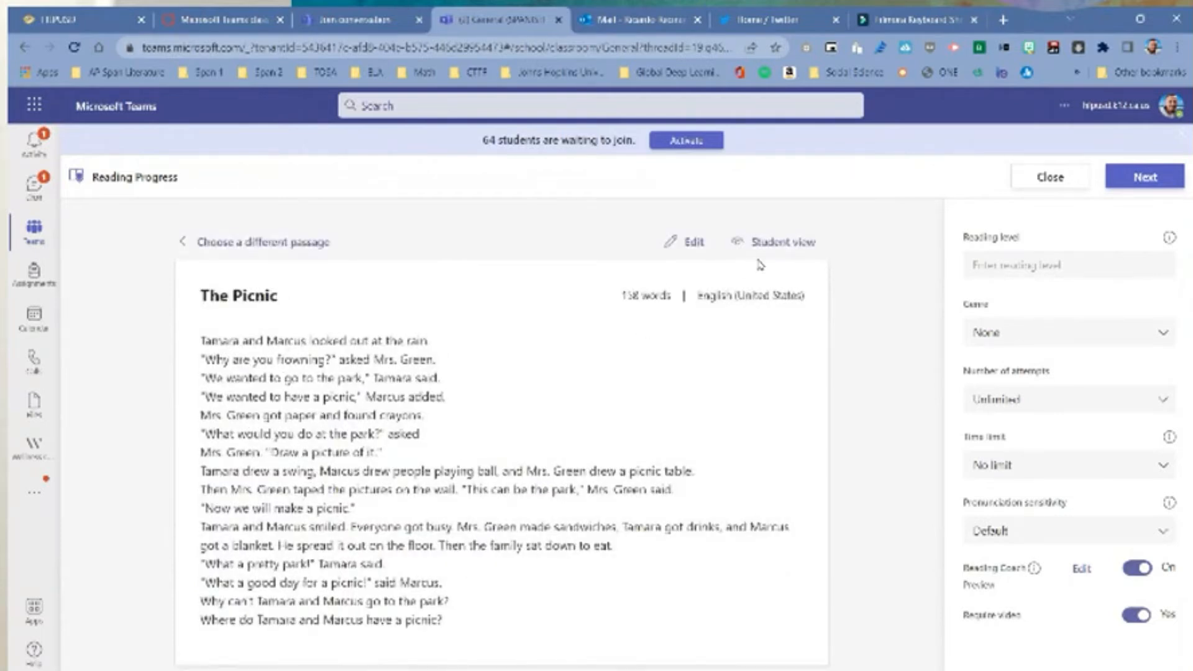
Set the passage's reading level to B and its genre to Fiction.
click(1044, 266)
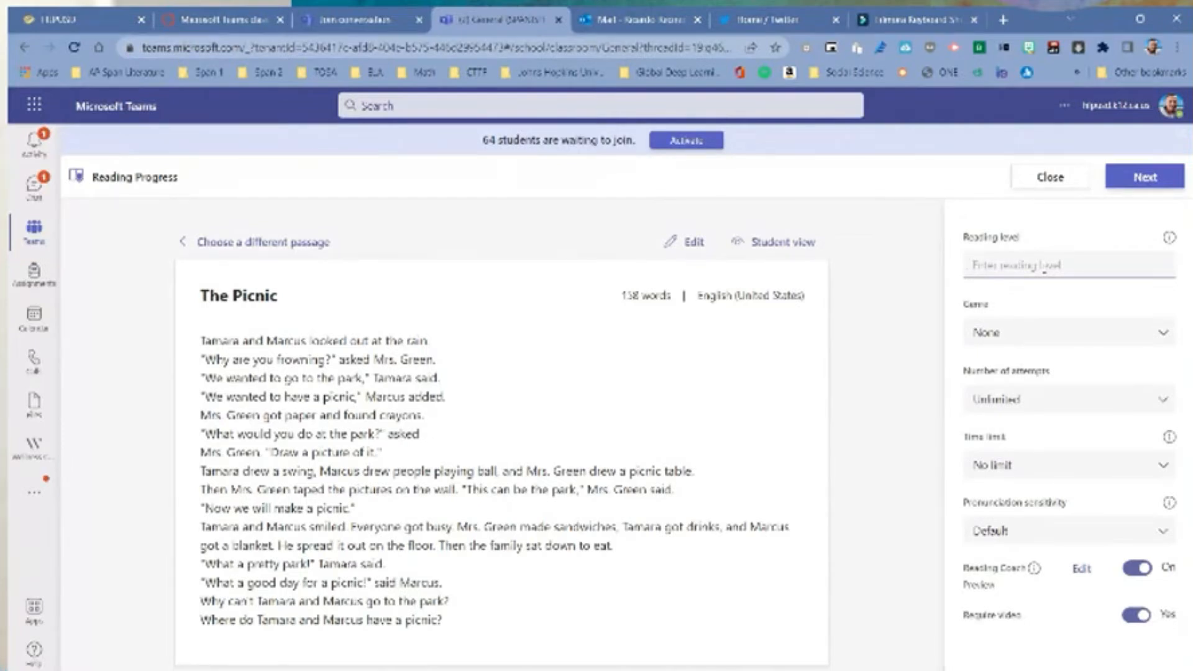
text(B)
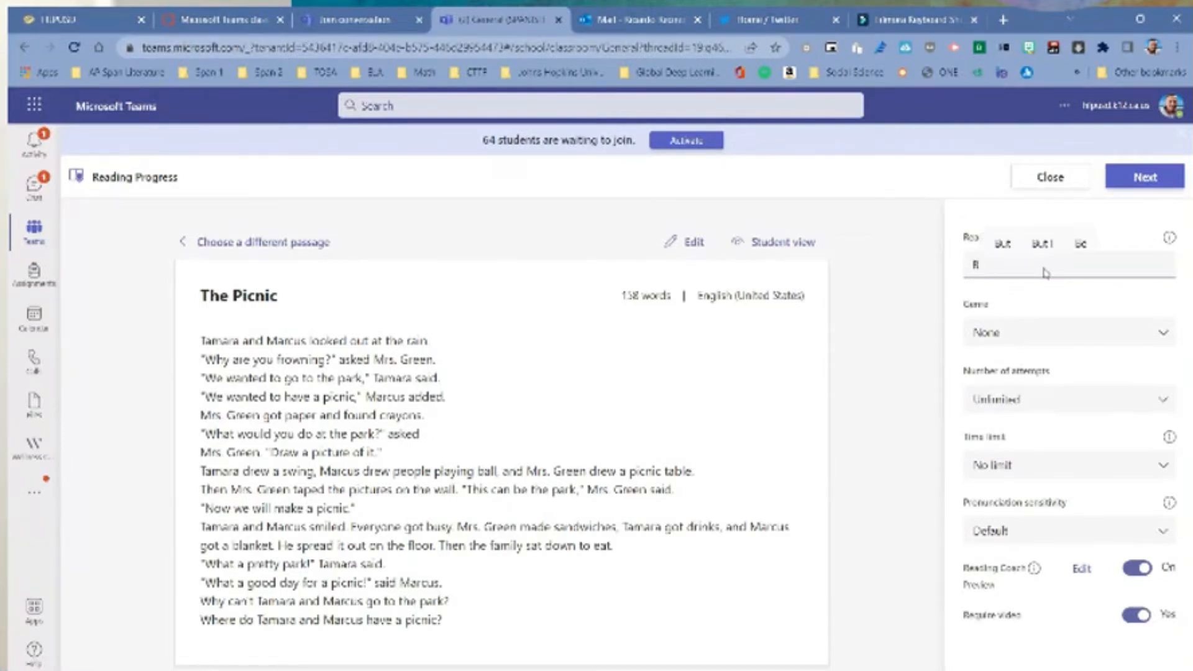
click(1077, 336)
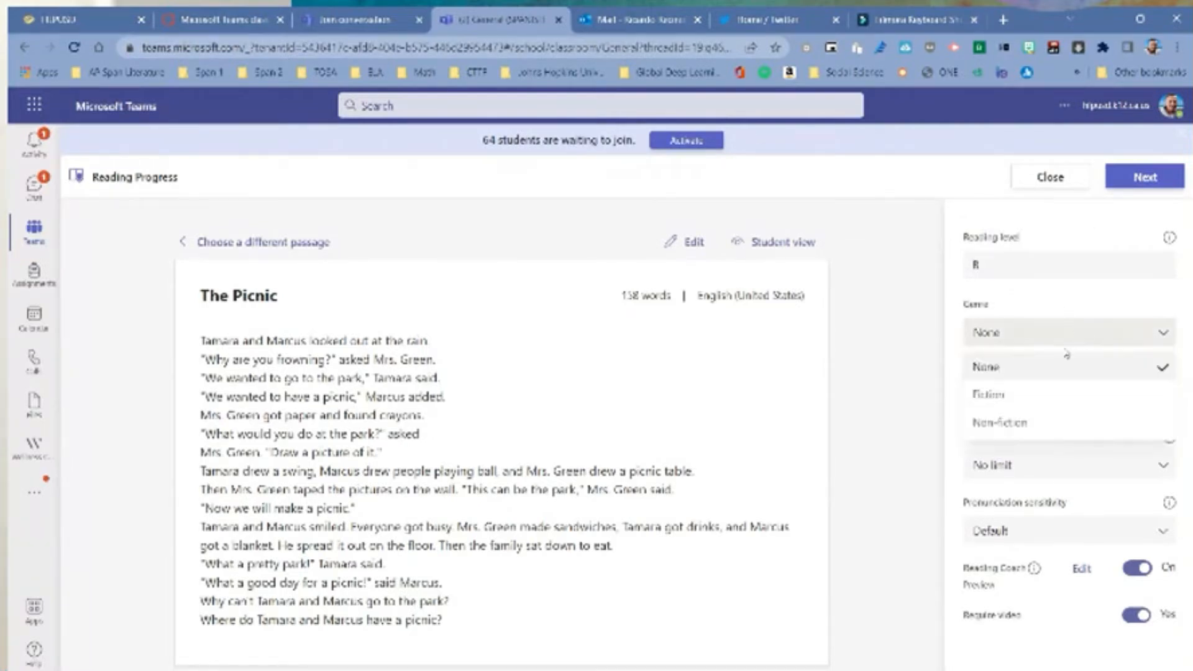
click(1009, 400)
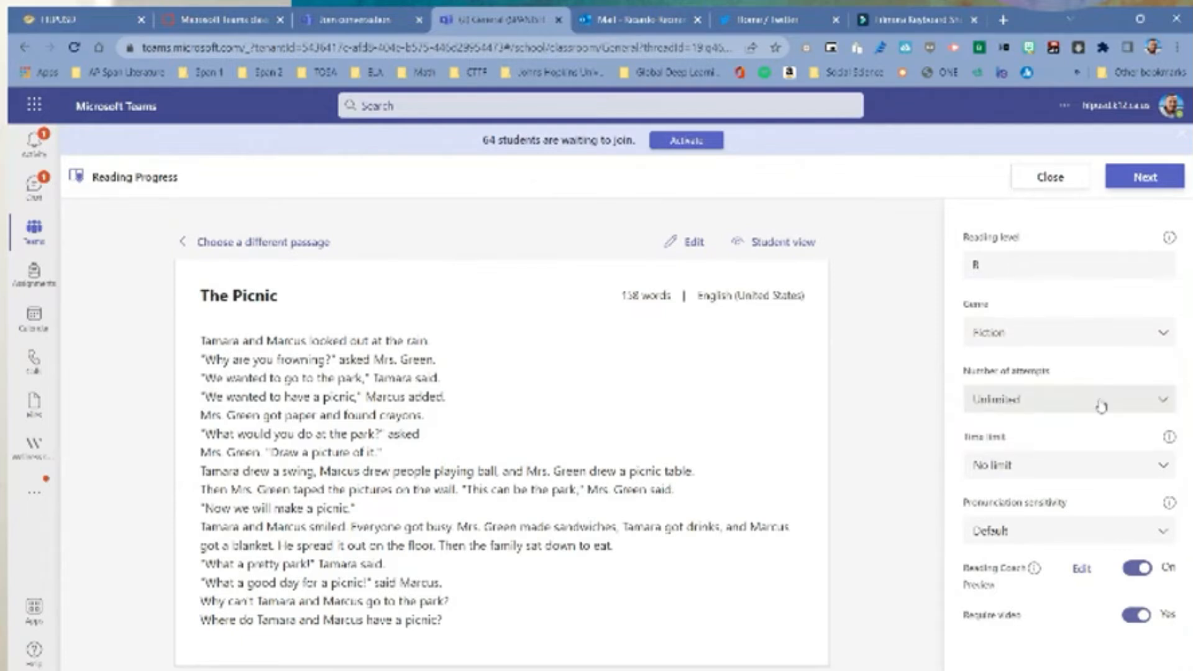
Limit the reading to 2 attempts with a time limit of 1 minute.
click(1101, 406)
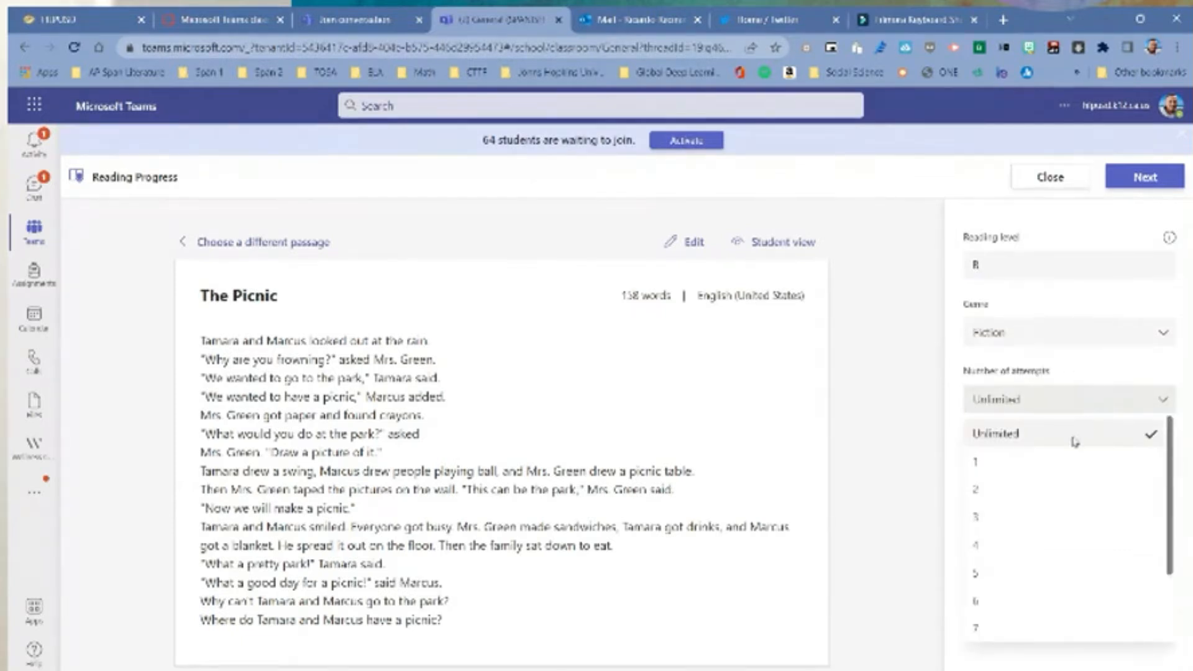
click(1055, 491)
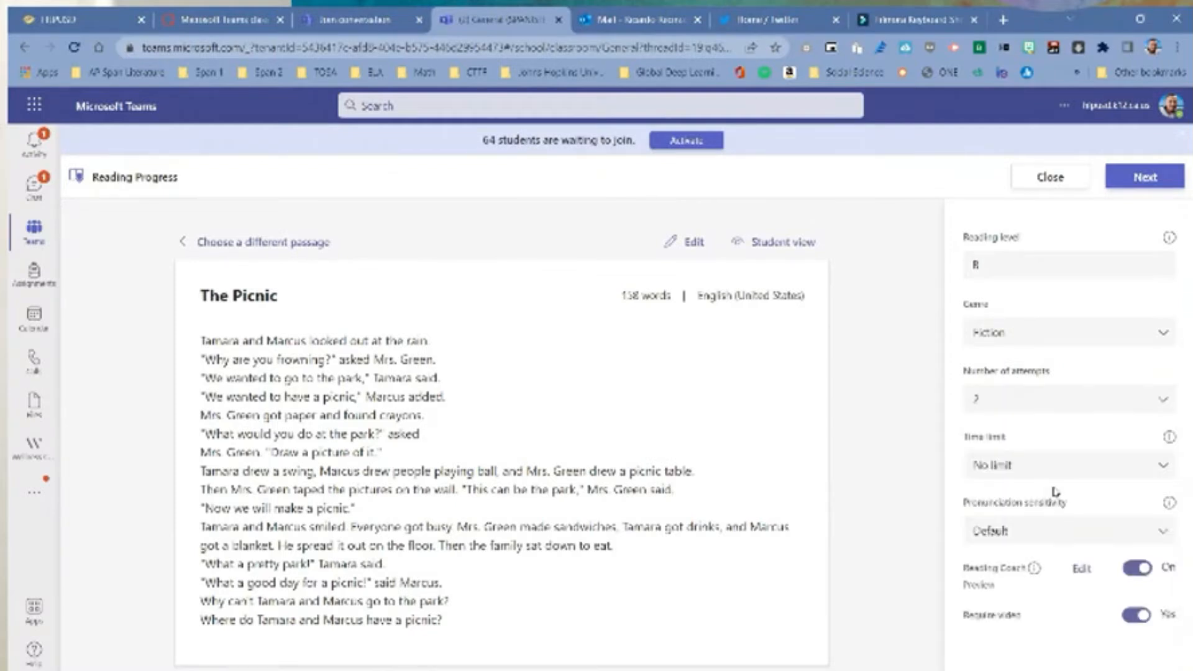
click(1158, 467)
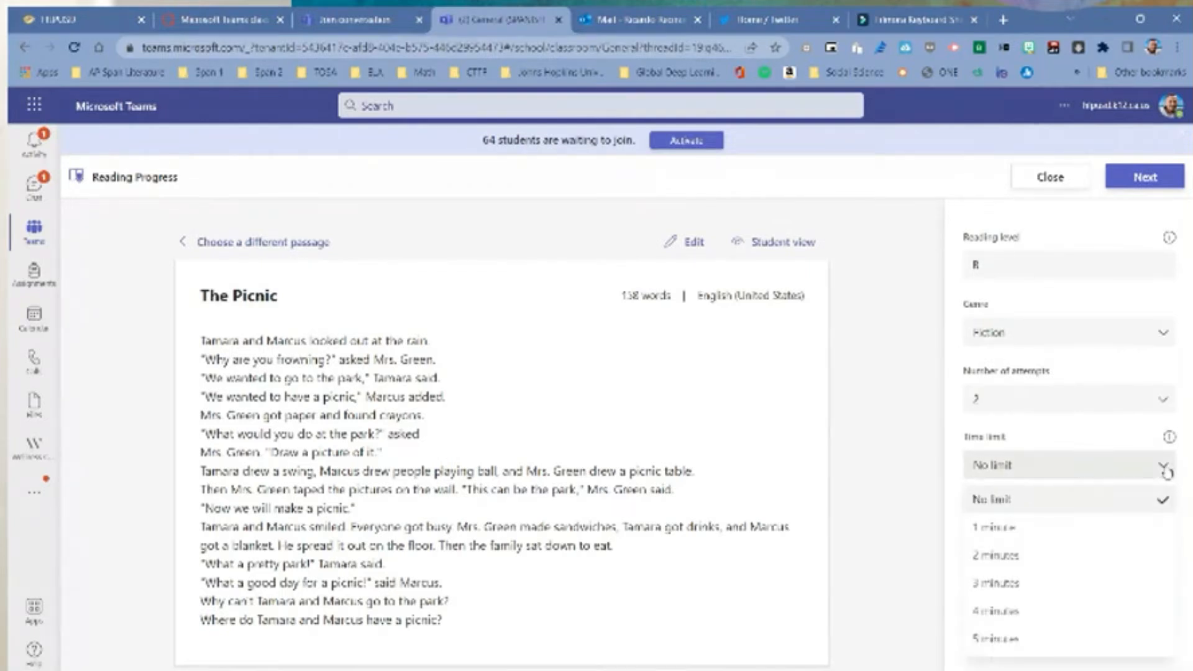
click(1074, 536)
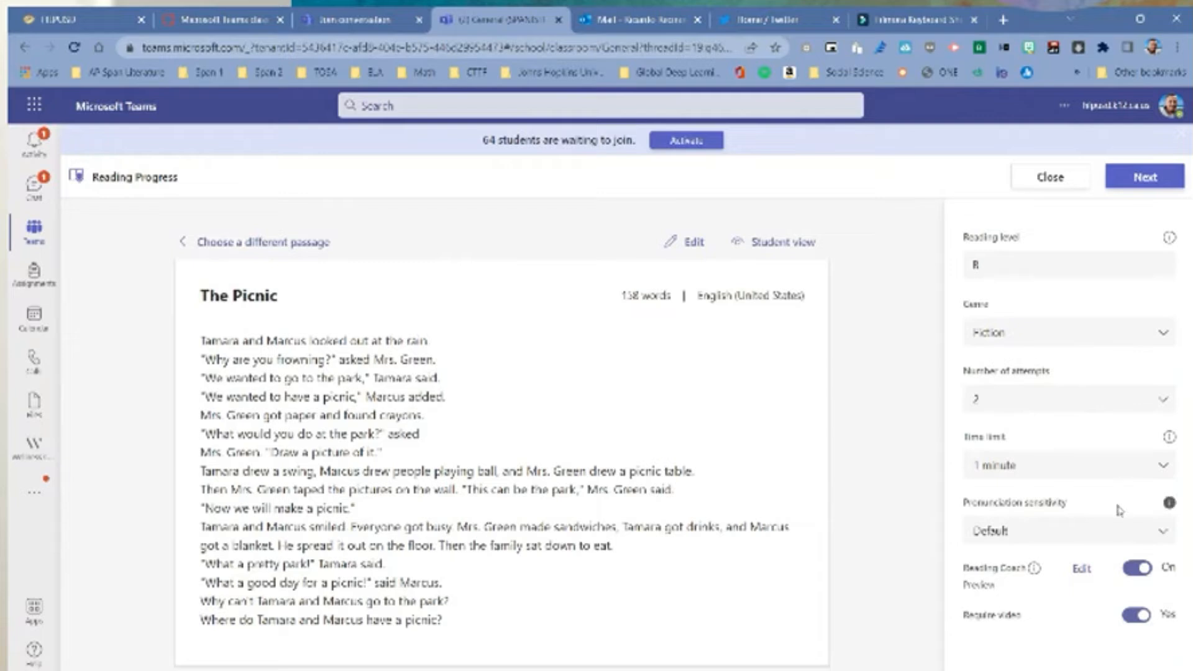
Try the Less sensitive and More sensitive pronunciation settings and return the sensitivity to Default.
click(1128, 532)
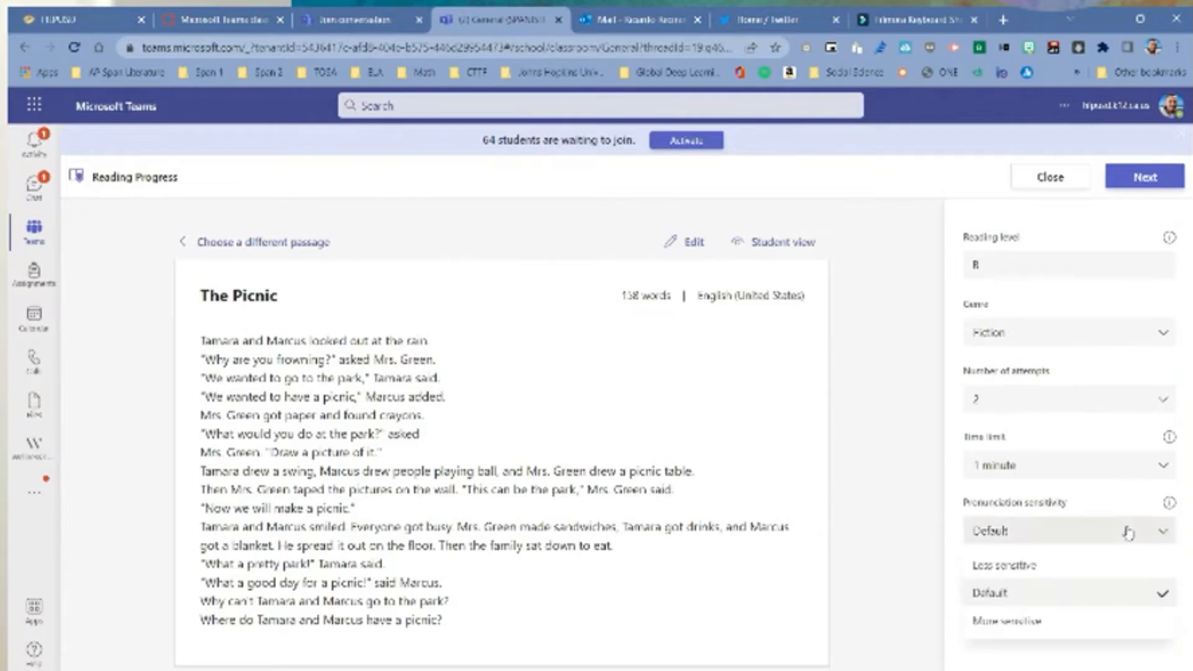
click(1116, 564)
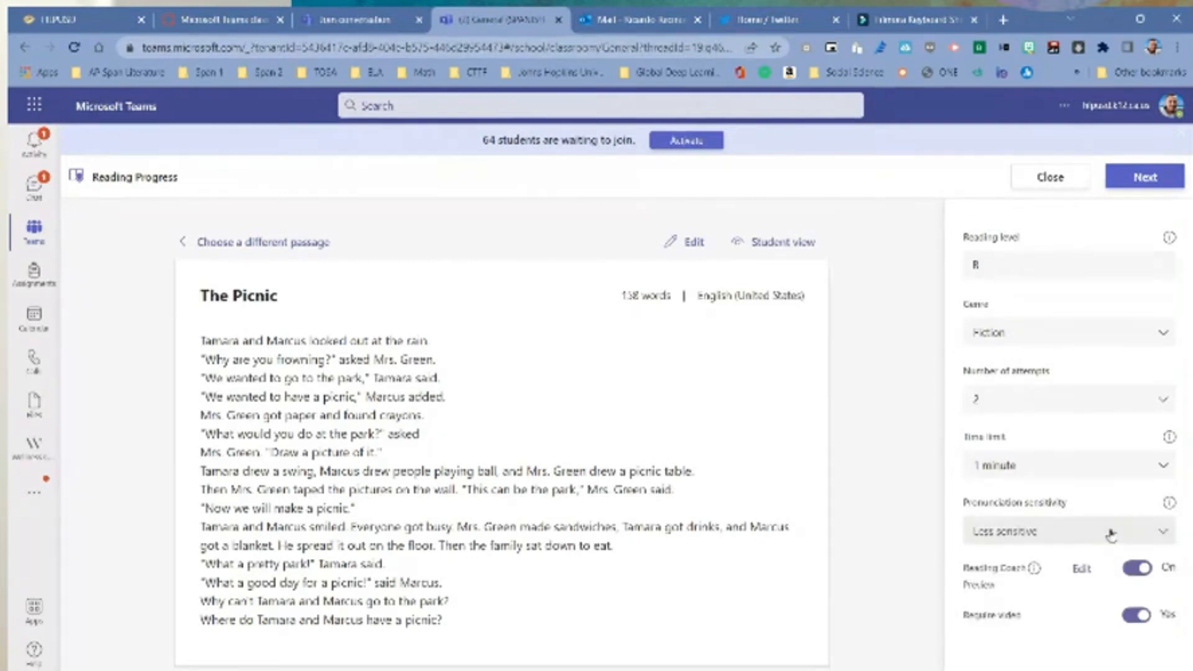
click(1110, 533)
click(1072, 620)
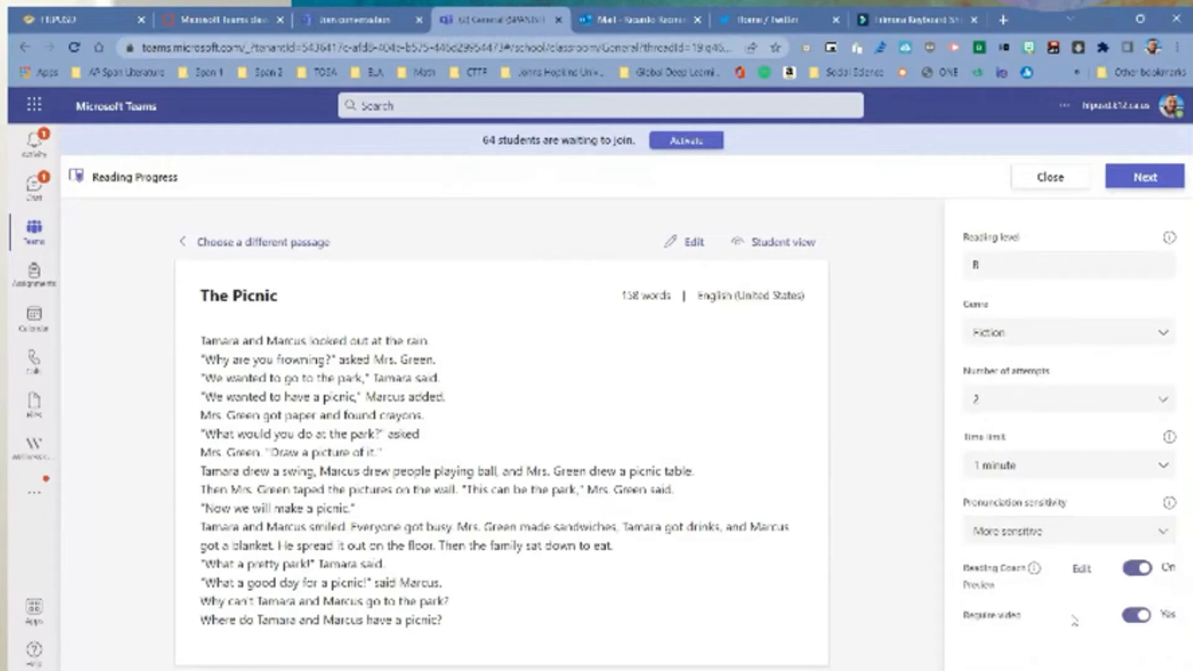
click(1069, 531)
click(1031, 591)
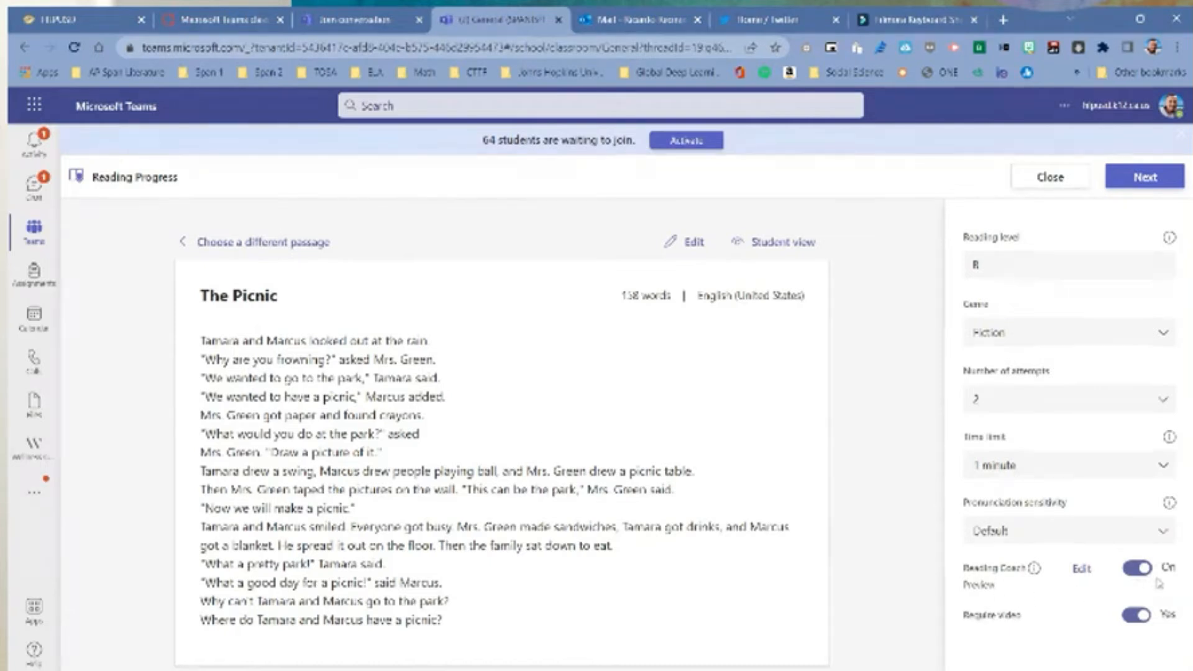
Keep video required for the reading and add the configured passage to the assignment.
click(1132, 618)
click(1134, 618)
click(1146, 184)
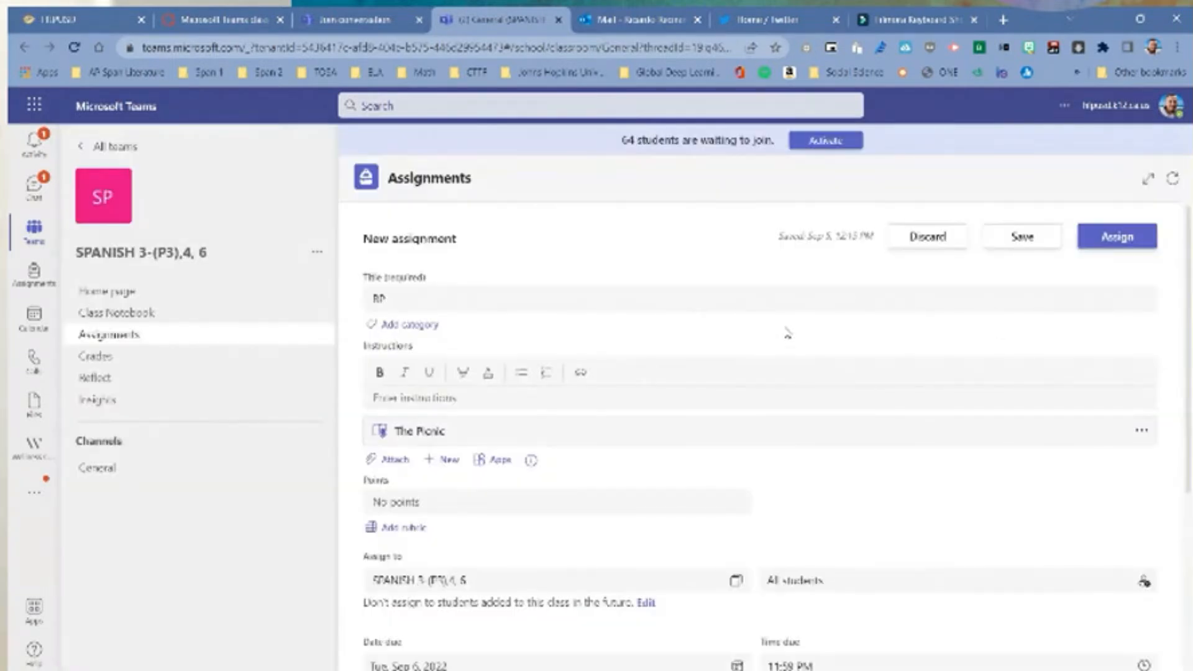
Review the recipient and due date settings, keep All students selected, and assign the RP assignment to the class.
scroll(496, 361, down, 4)
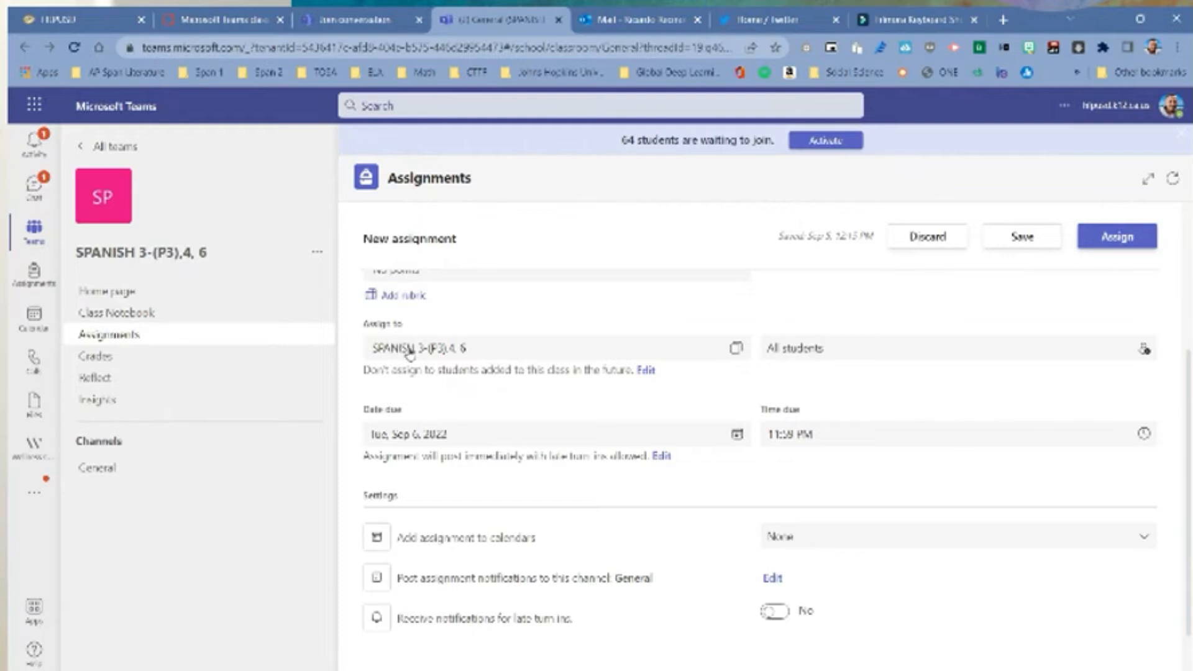
click(925, 360)
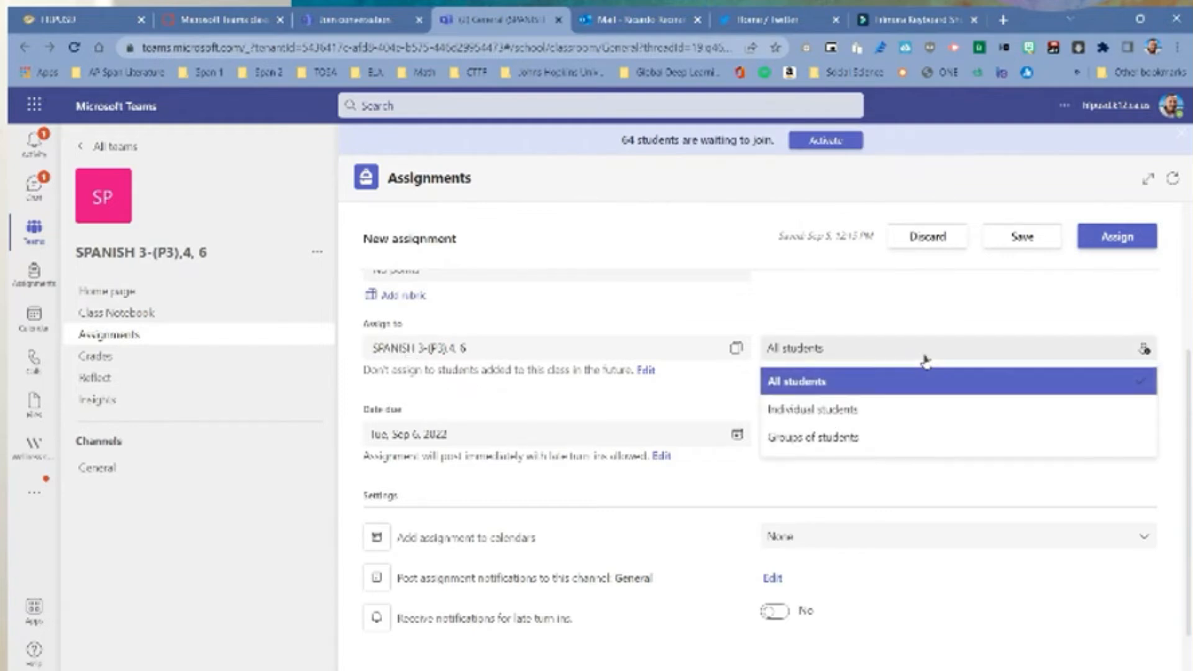
click(930, 320)
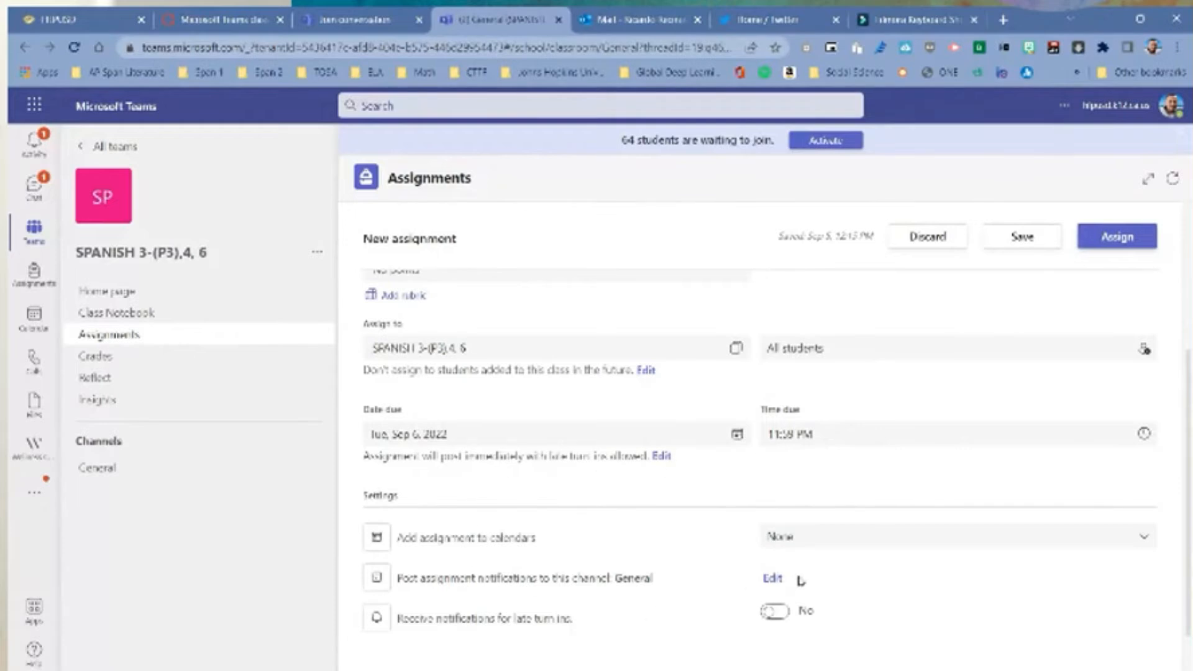
scroll(792, 580, down, 2)
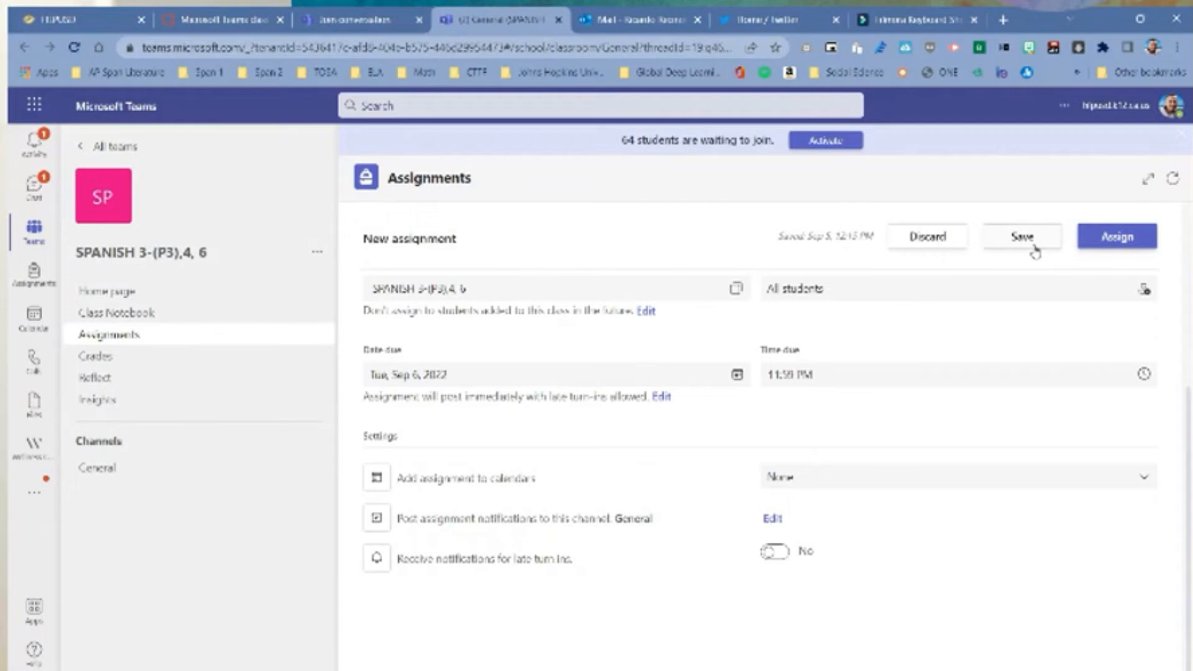
click(1118, 237)
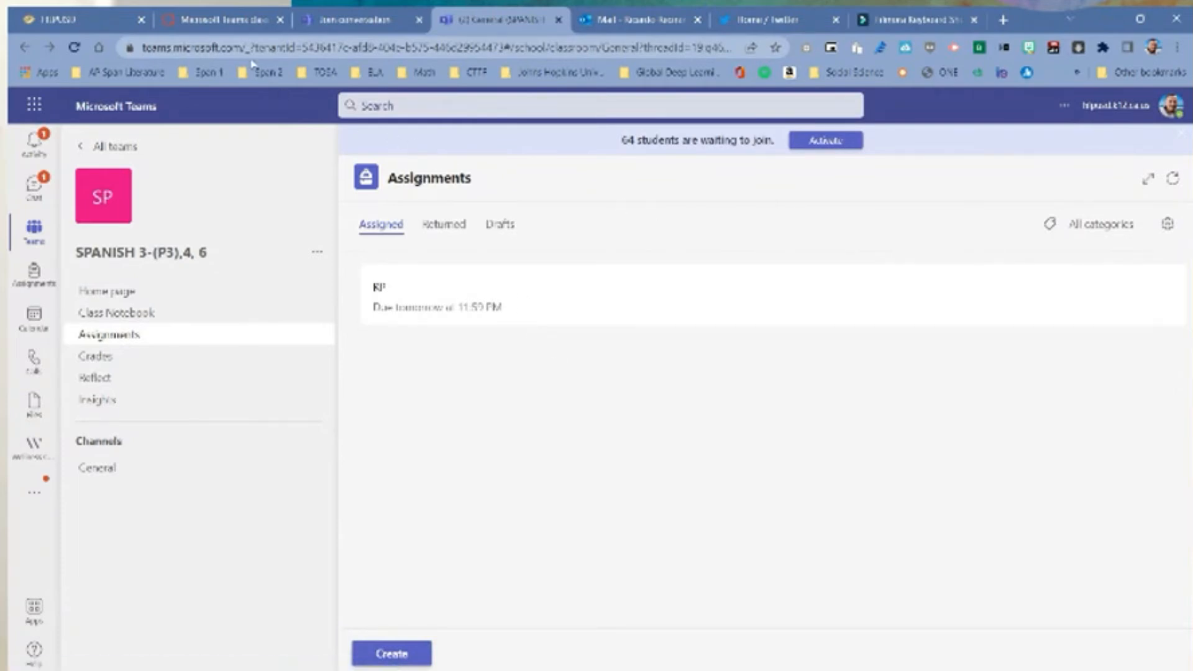
Switch to the mirrored iPad, launch the Teams app there, and open the Assignments area.
click(254, 20)
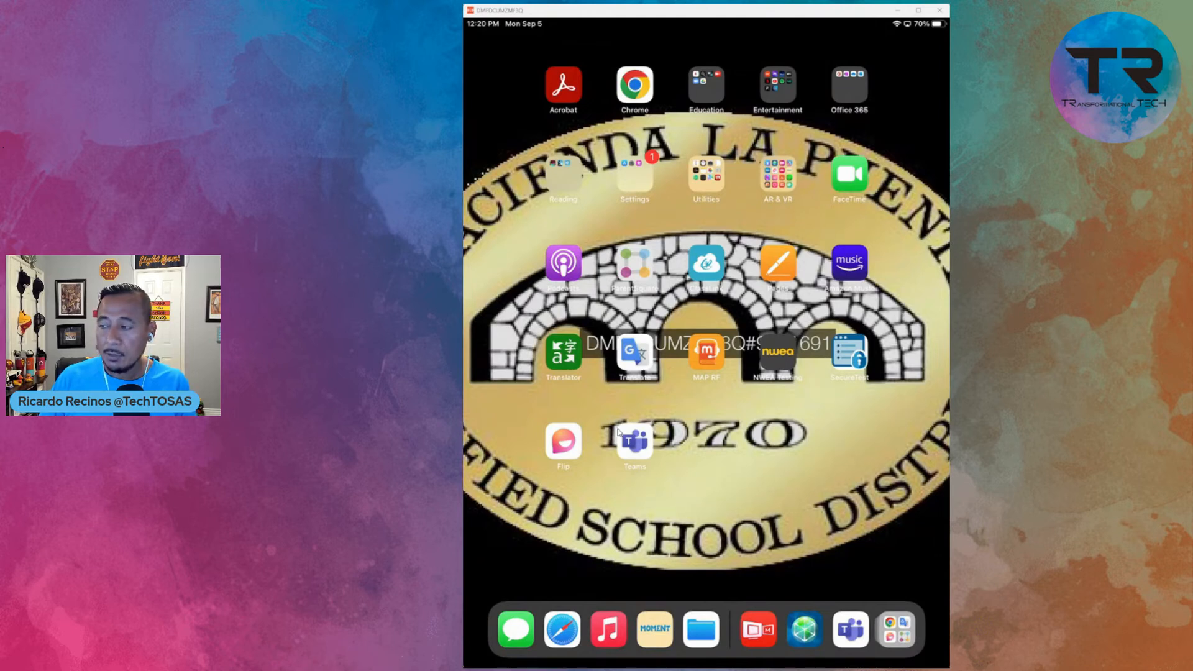
click(625, 466)
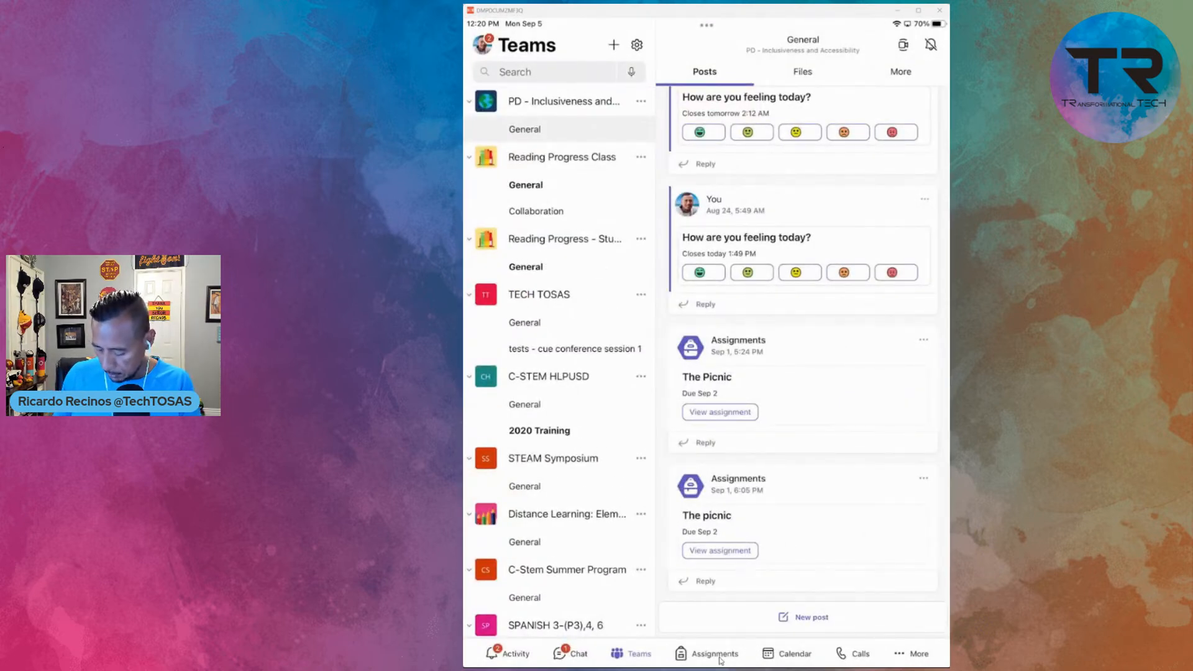
click(714, 655)
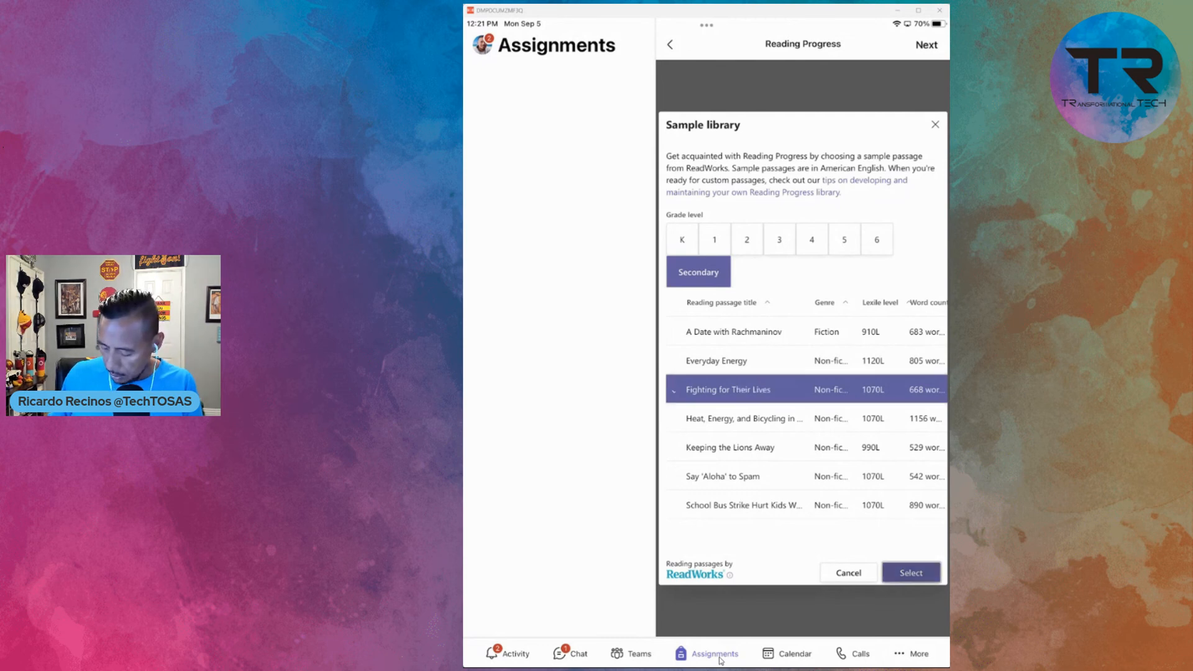
Use the Fighting for Their Lives sample passage and limit it to 2 attempts with a time limit of 3 minutes.
scroll(802, 249, down, 10)
scroll(801, 249, down, 5)
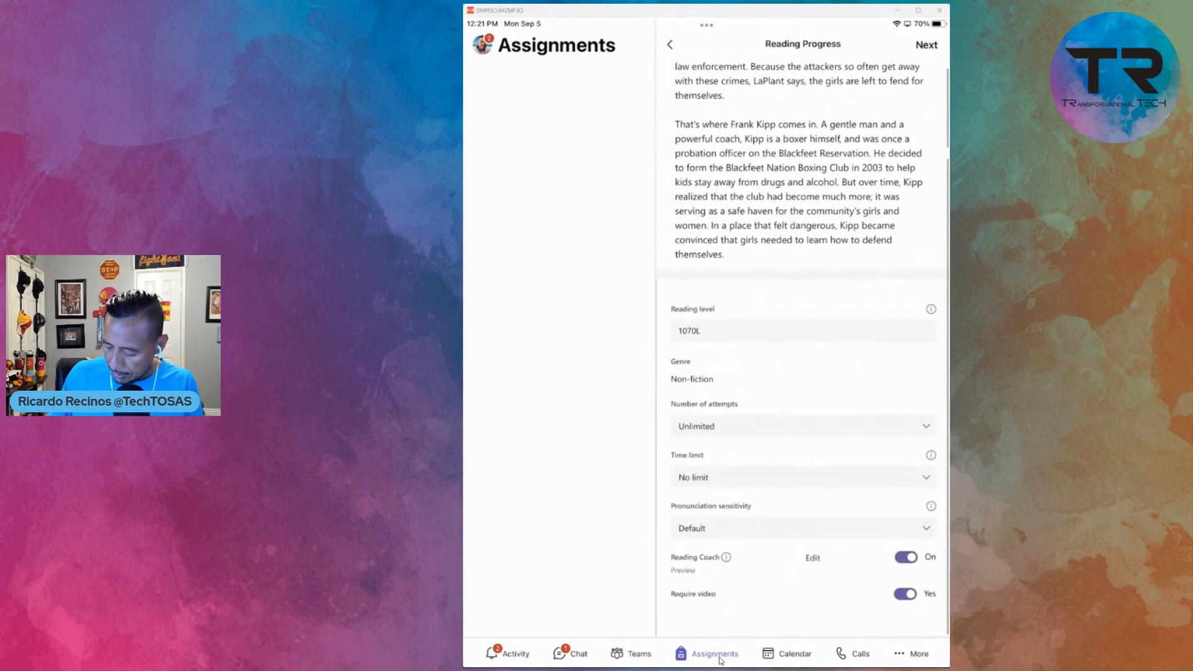
click(803, 426)
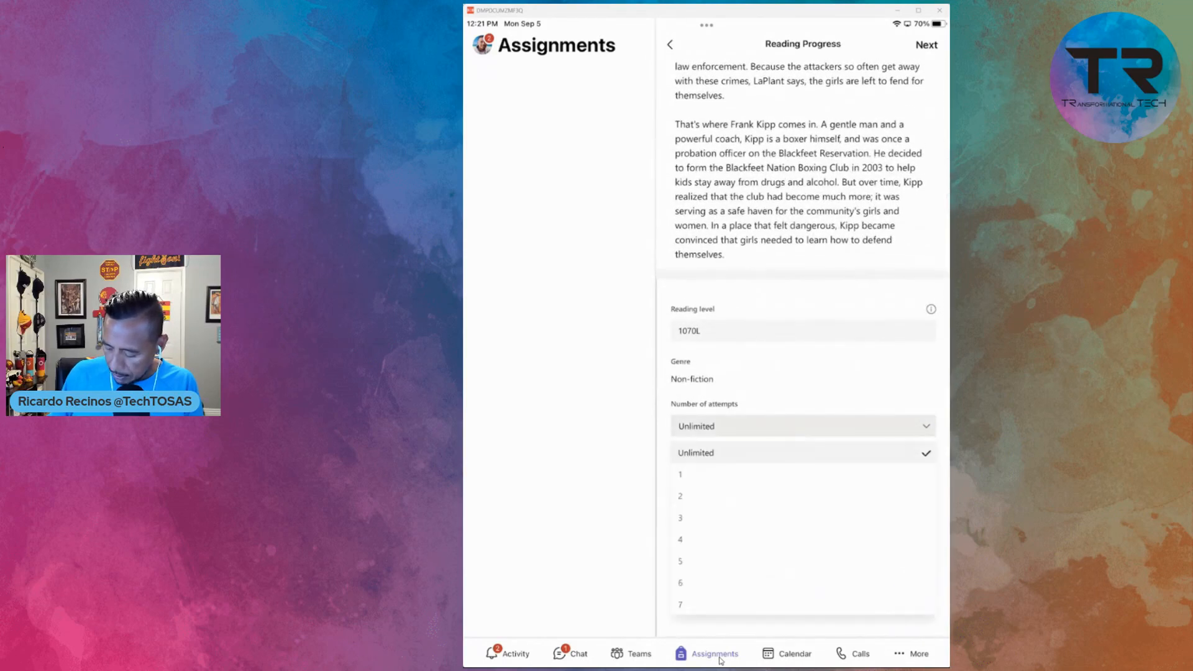
click(715, 495)
click(802, 477)
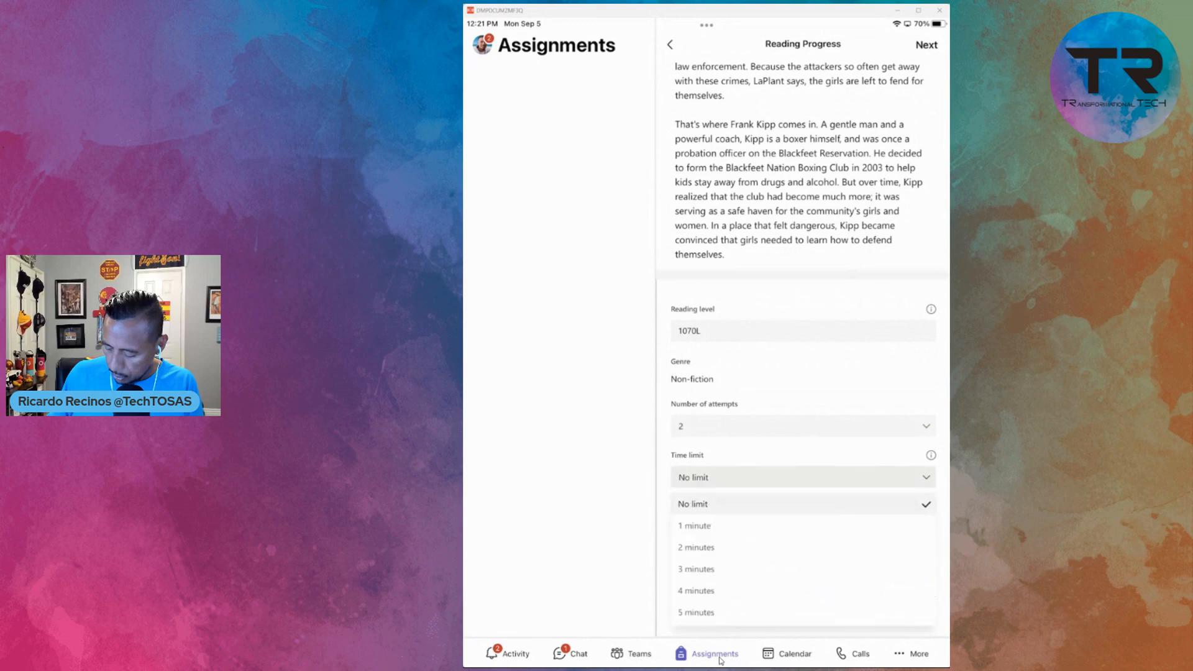
click(695, 569)
click(802, 426)
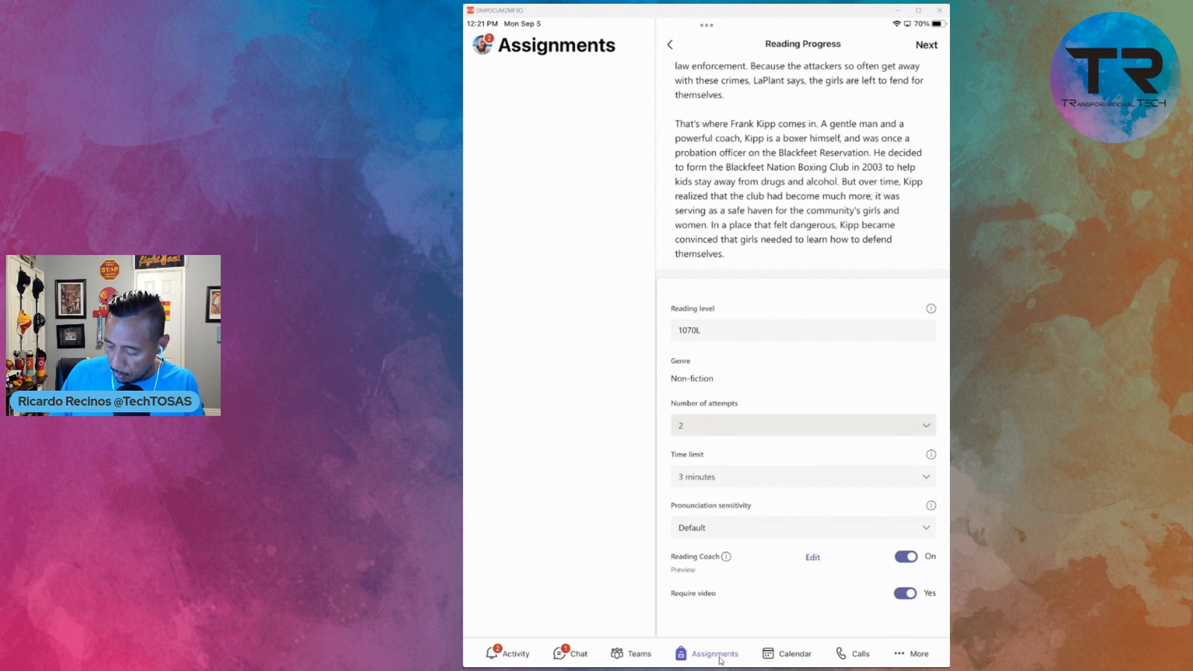
Add the configured passage to the Rp2 assignment and review the assignment's recipient, due date and notification settings.
click(926, 45)
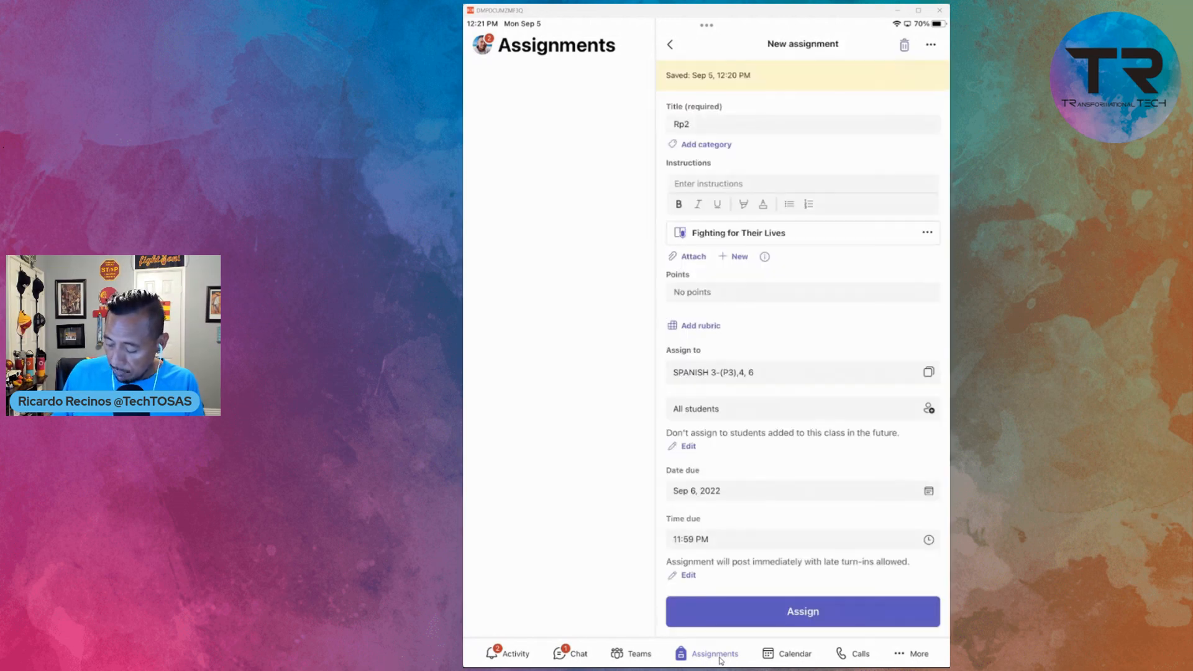
scroll(802, 335, down, 5)
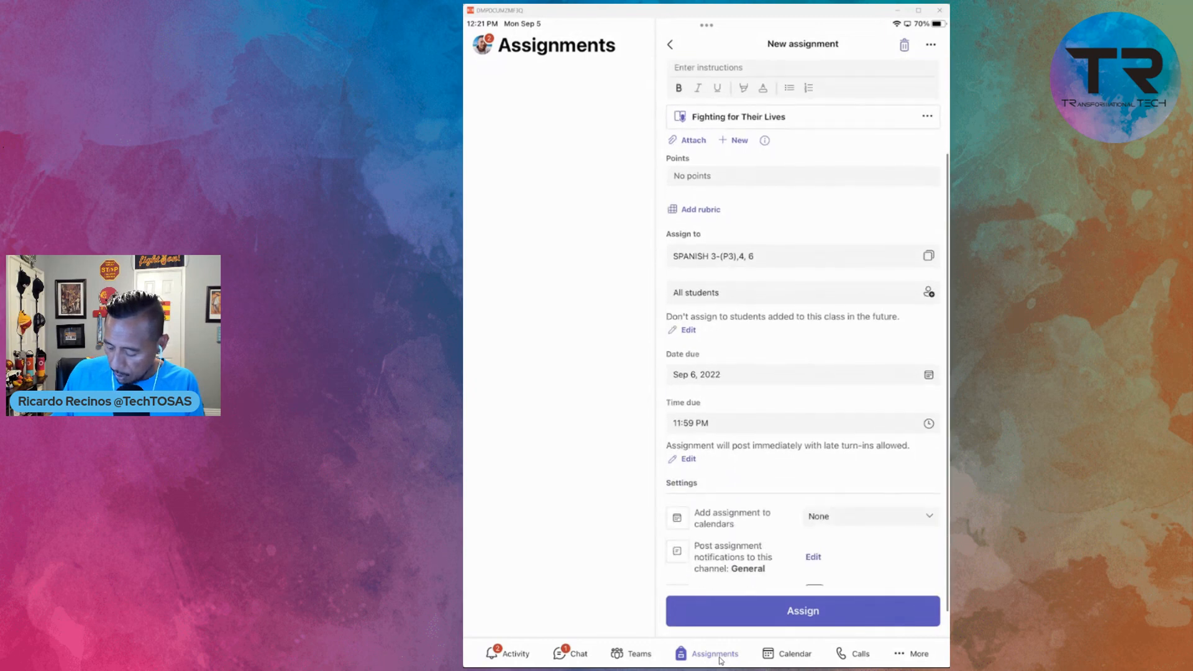